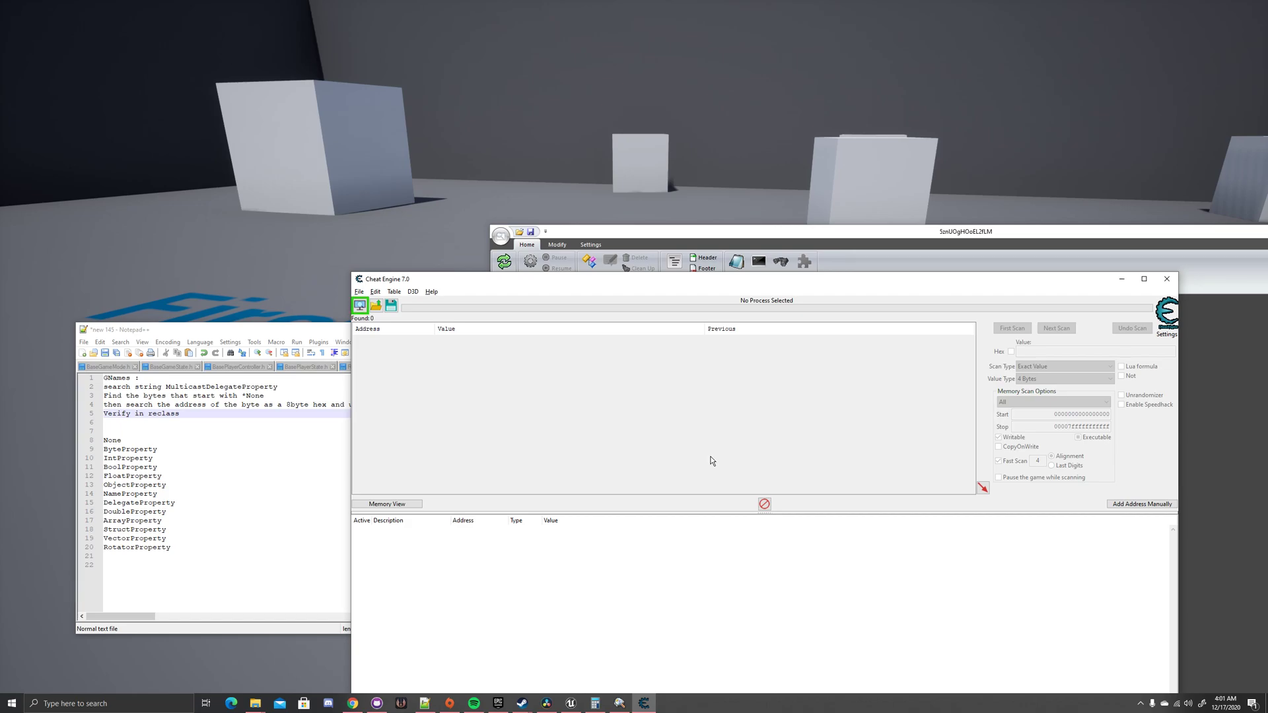
- Select the None–RotatorProperty names in the notes, then bring ReClass forward and minimise the other windows
{"action": "left_click_drag", "start_coordinate": [212, 560], "coordinate": [72, 437]}
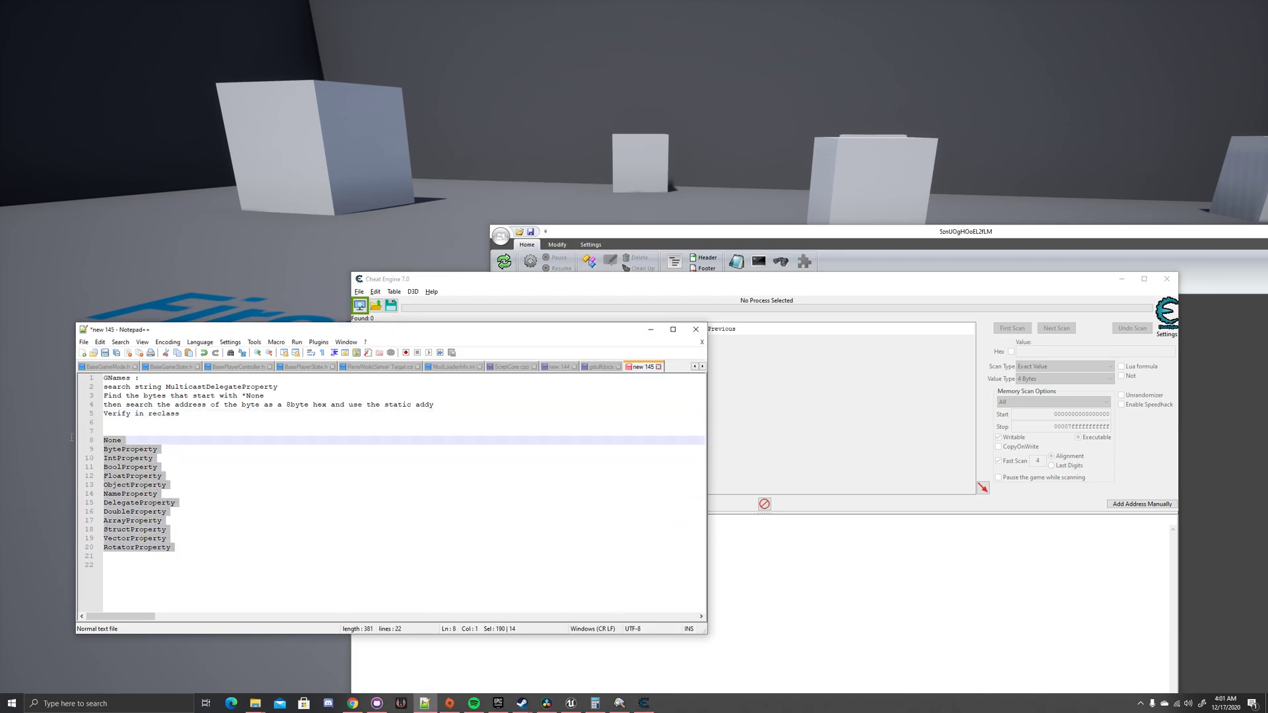
{"action": "left_click", "coordinate": [177, 547]}
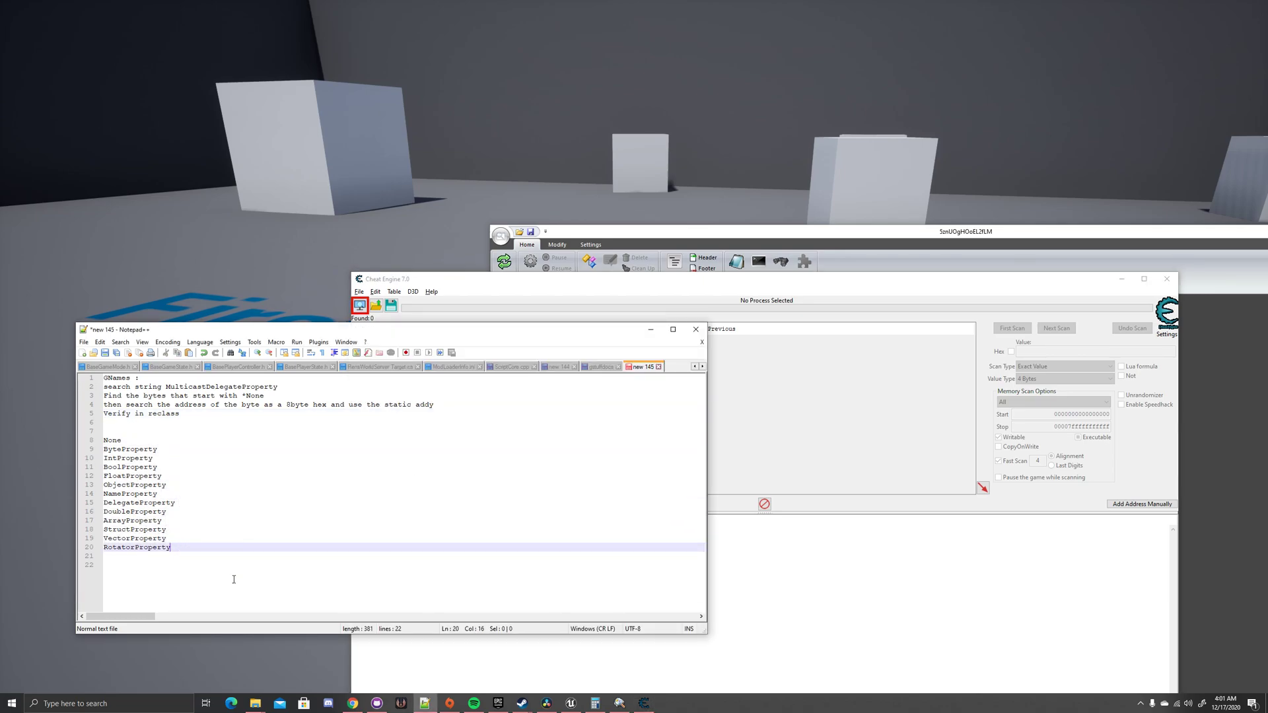
{"action": "left_click_drag", "start_coordinate": [219, 553], "coordinate": [80, 441]}
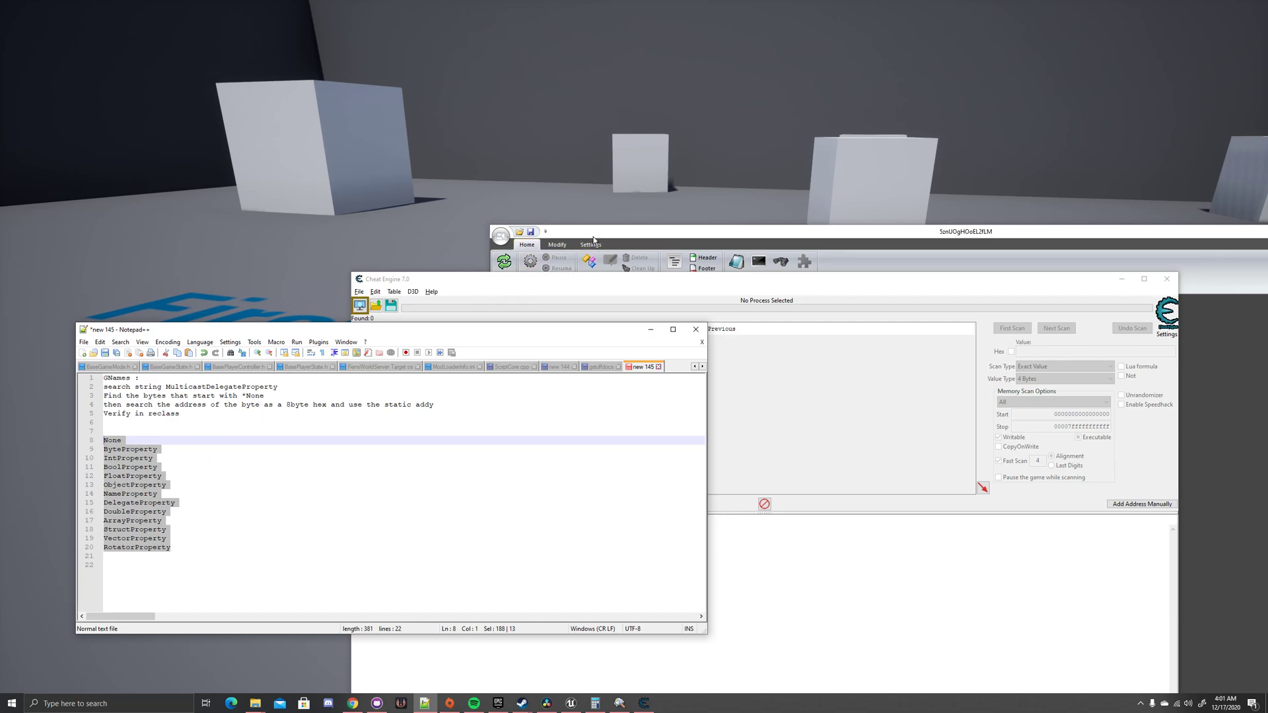
{"action": "left_click_drag", "start_coordinate": [596, 235], "coordinate": [427, 198]}
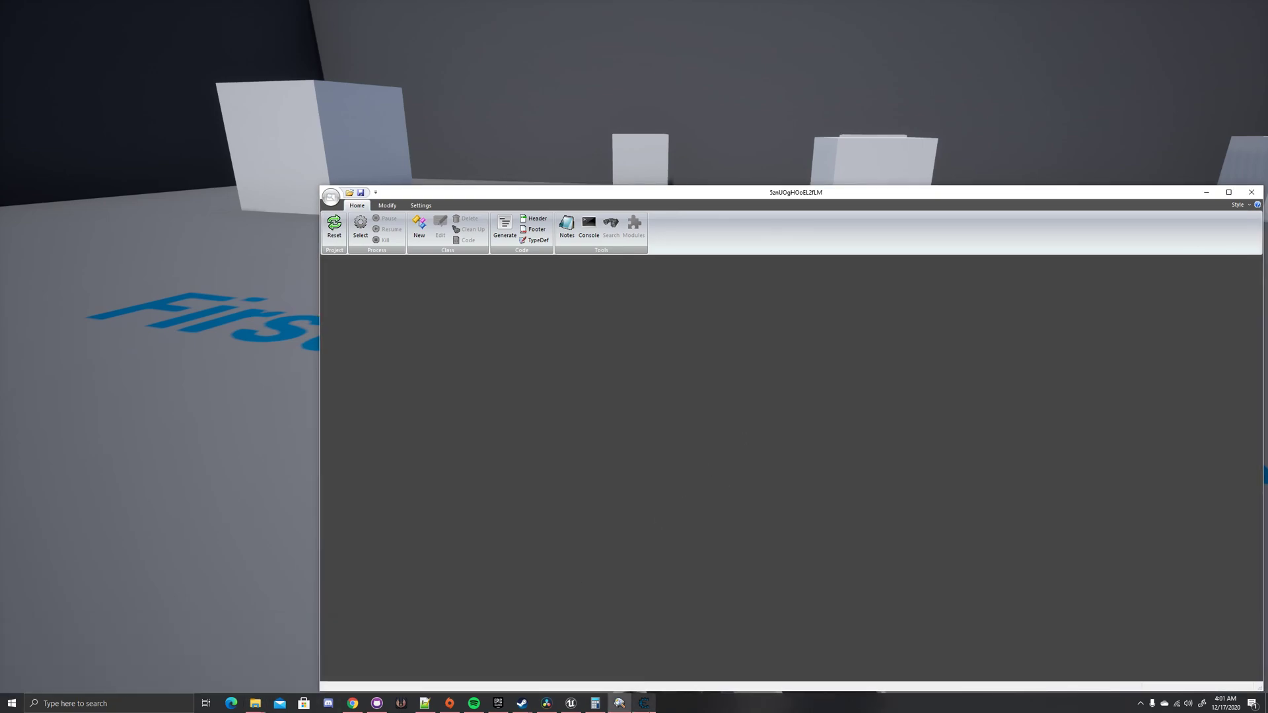
- Attach Cheat Engine to the Pats23 (64-bit Development) UE4Game process from the Process List
{"action": "left_click", "coordinate": [644, 703]}
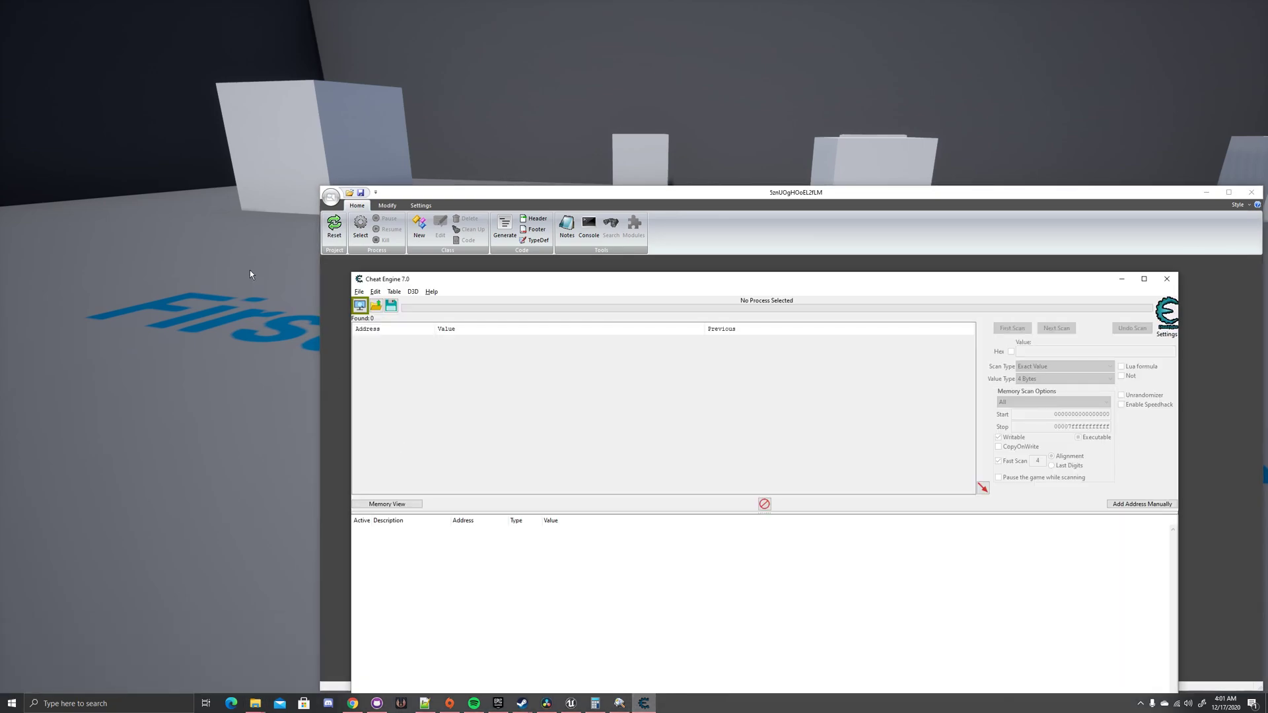
{"action": "left_click", "coordinate": [425, 704]}
{"action": "left_click", "coordinate": [726, 410]}
{"action": "left_click", "coordinate": [359, 306]}
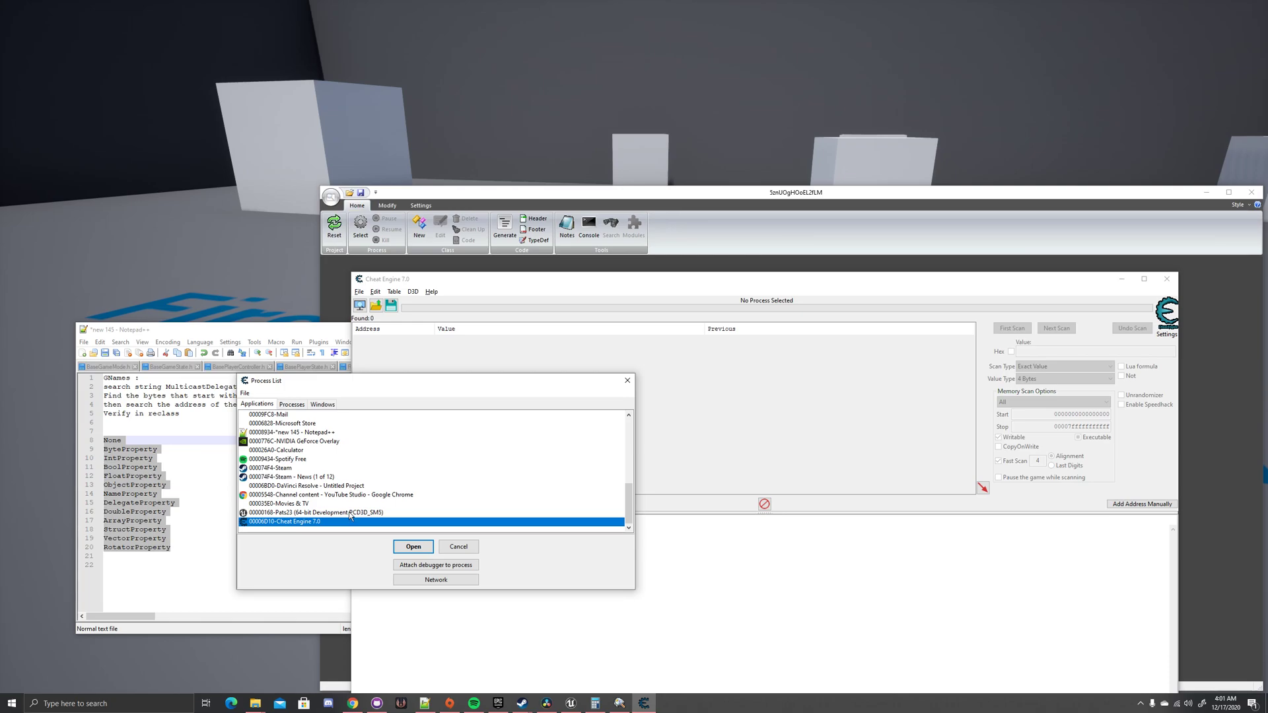
{"action": "left_click", "coordinate": [327, 513]}
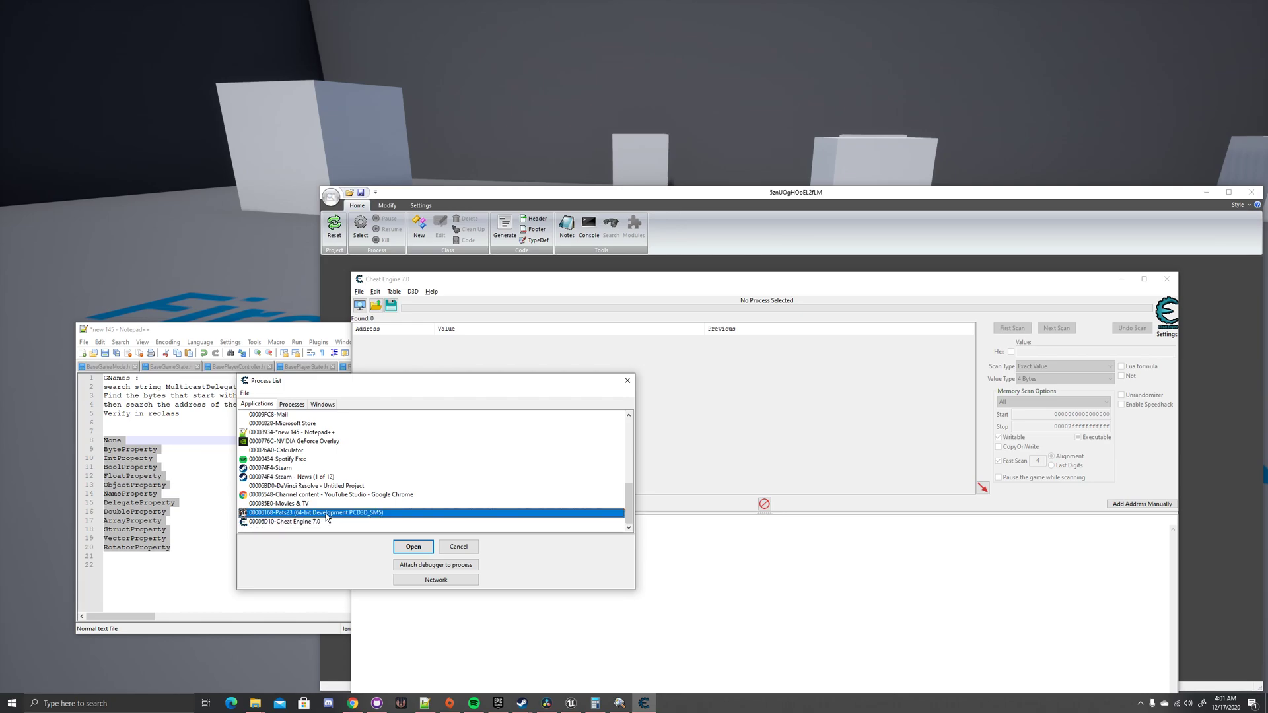
{"action": "double_click", "coordinate": [327, 514]}
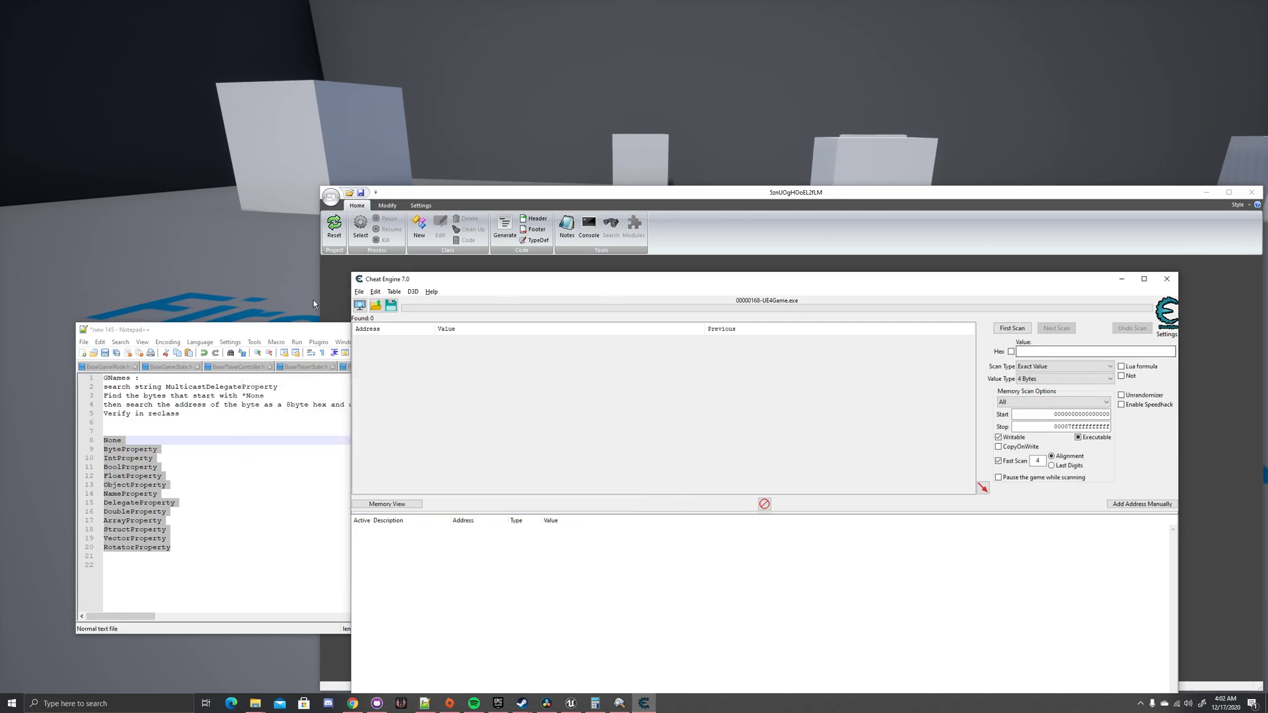
- Copy the word MulticastDelegateProperty from the Notepad++ notes
{"action": "left_click", "coordinate": [198, 386]}
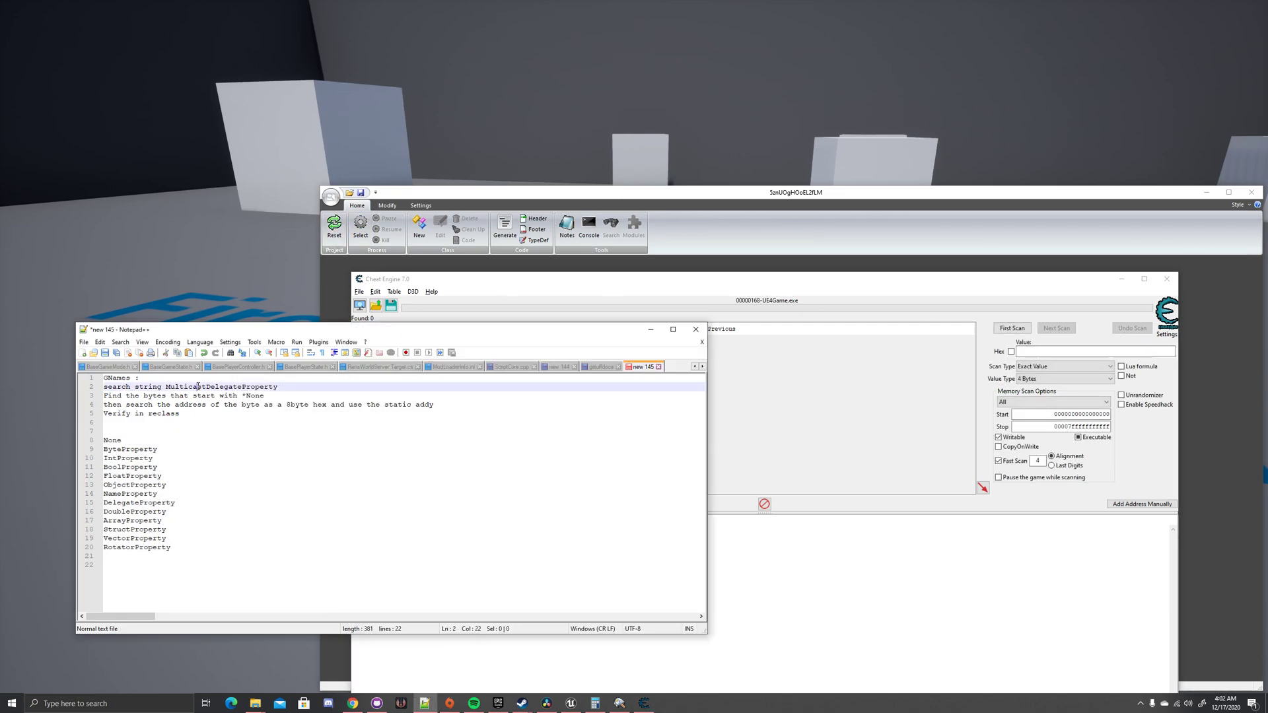
{"action": "double_click", "coordinate": [198, 386]}
{"action": "right_click", "coordinate": [202, 395]}
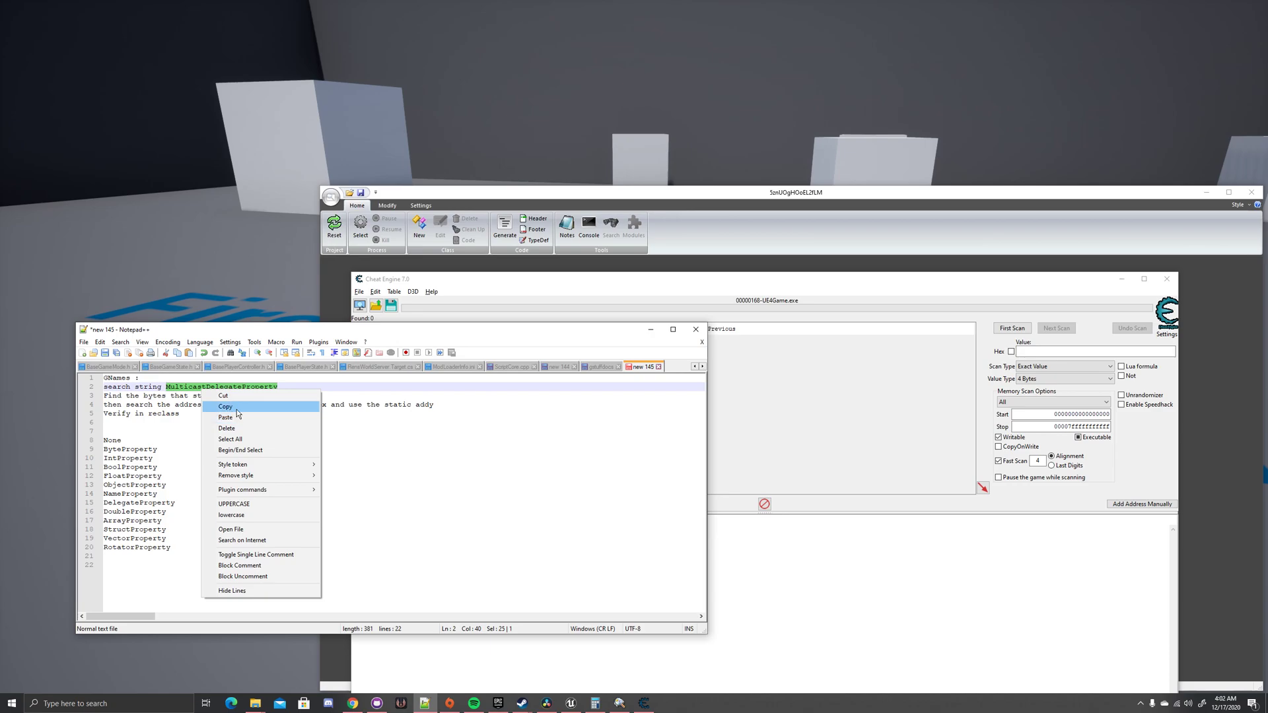
{"action": "left_click", "coordinate": [240, 412]}
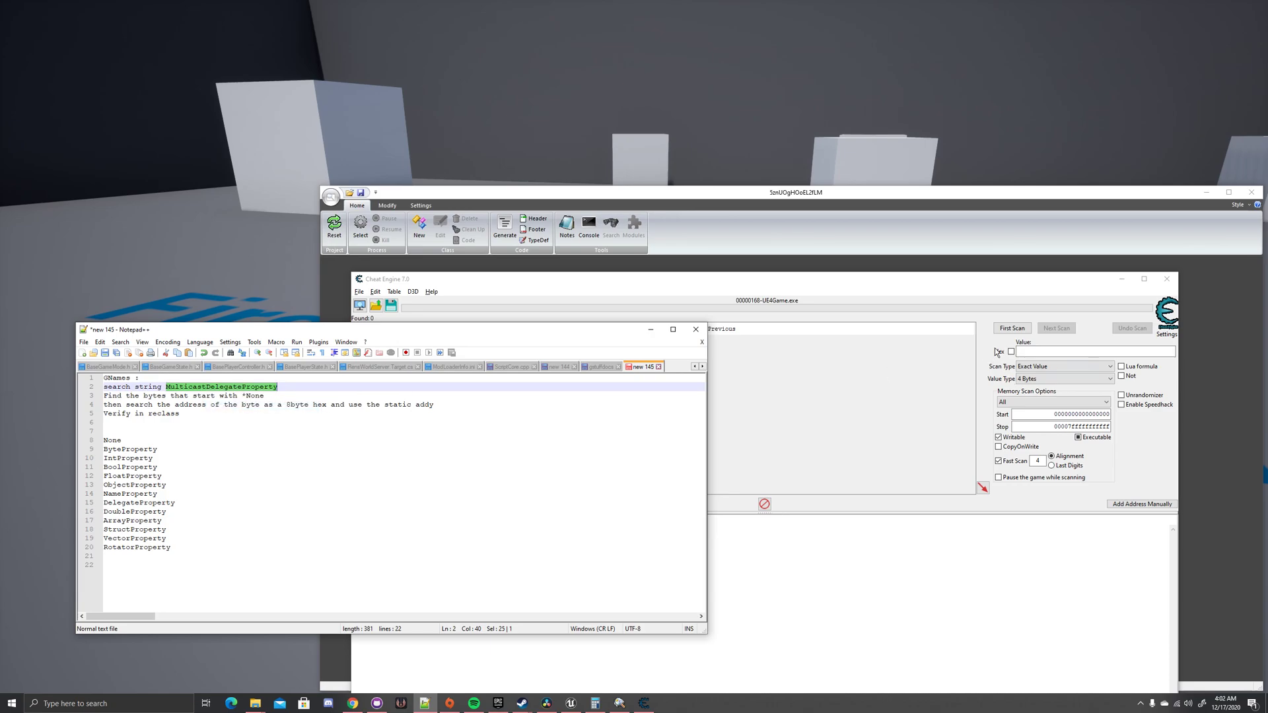
- Run a String first scan for MulticastDelegateProperty, yielding 3 matching addresses
{"action": "left_click", "coordinate": [1040, 379]}
{"action": "left_click", "coordinate": [1038, 441]}
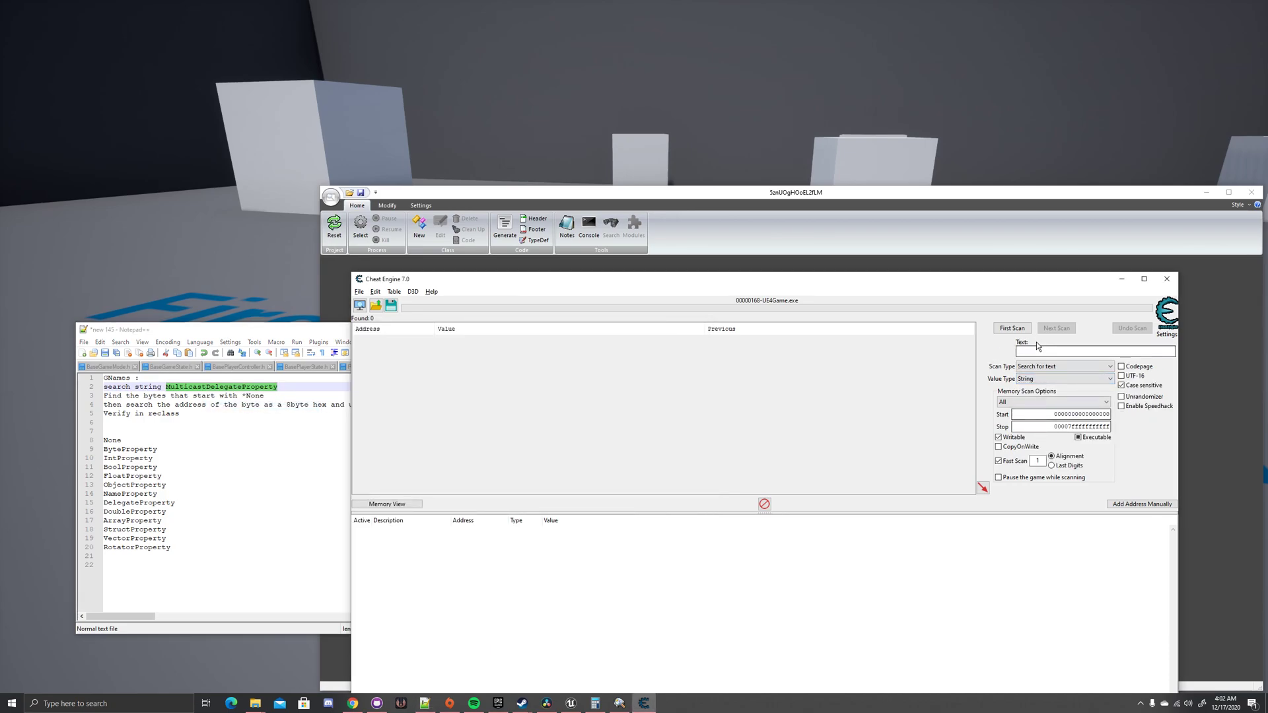
{"action": "left_click", "coordinate": [1041, 351]}
{"action": "key", "text": "ctrl+v"}
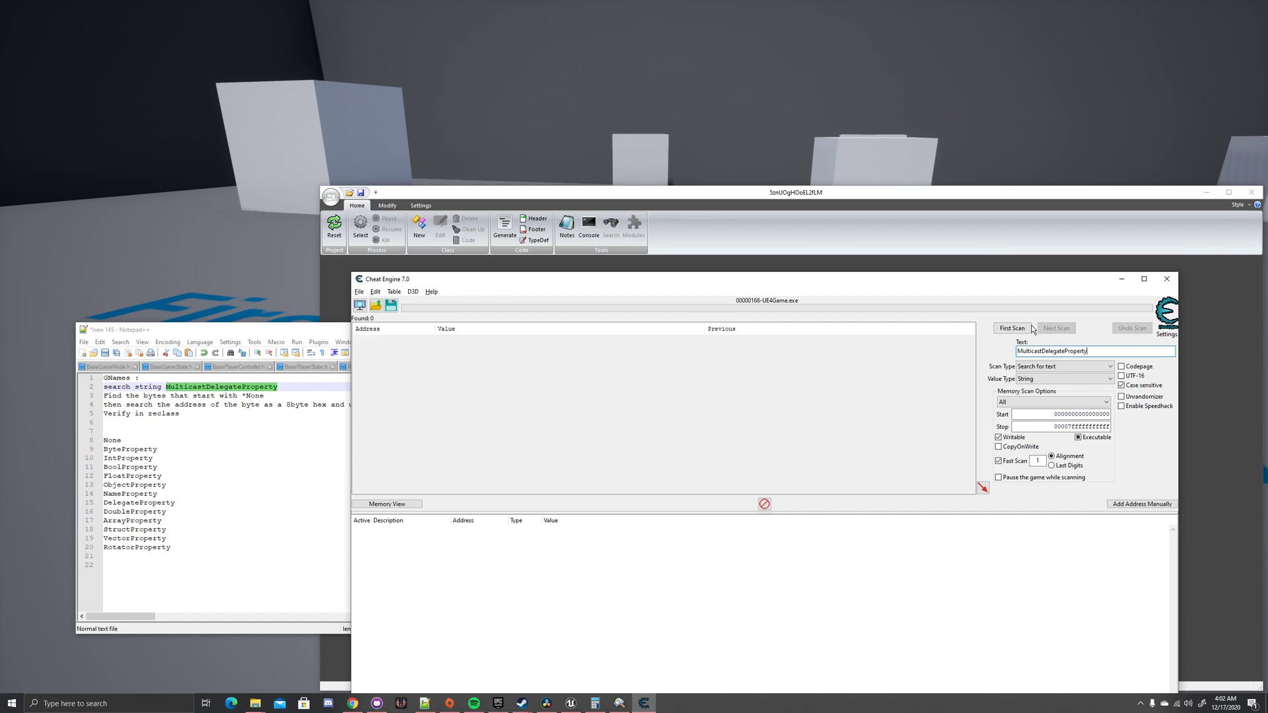
{"action": "left_click", "coordinate": [1013, 329]}
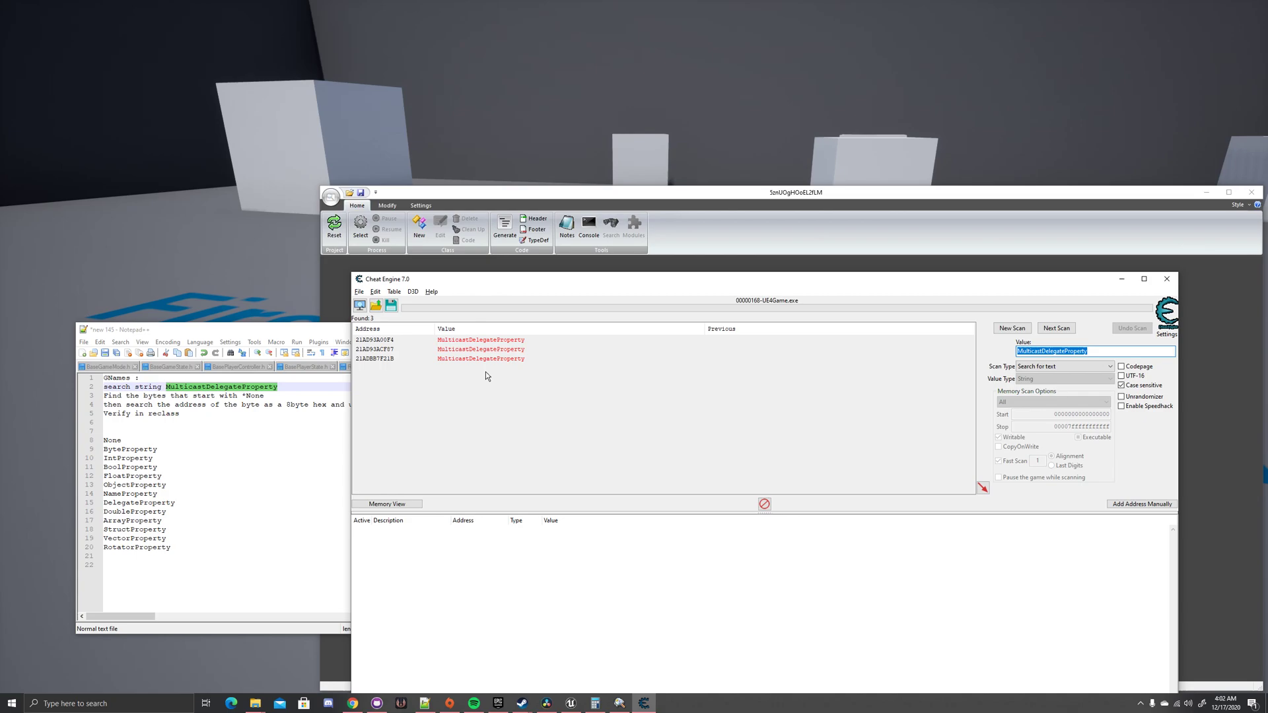
- Browse the memory region of the first match and mark the *None bytes in the hex view
{"action": "right_click", "coordinate": [486, 341]}
{"action": "left_click", "coordinate": [506, 382]}
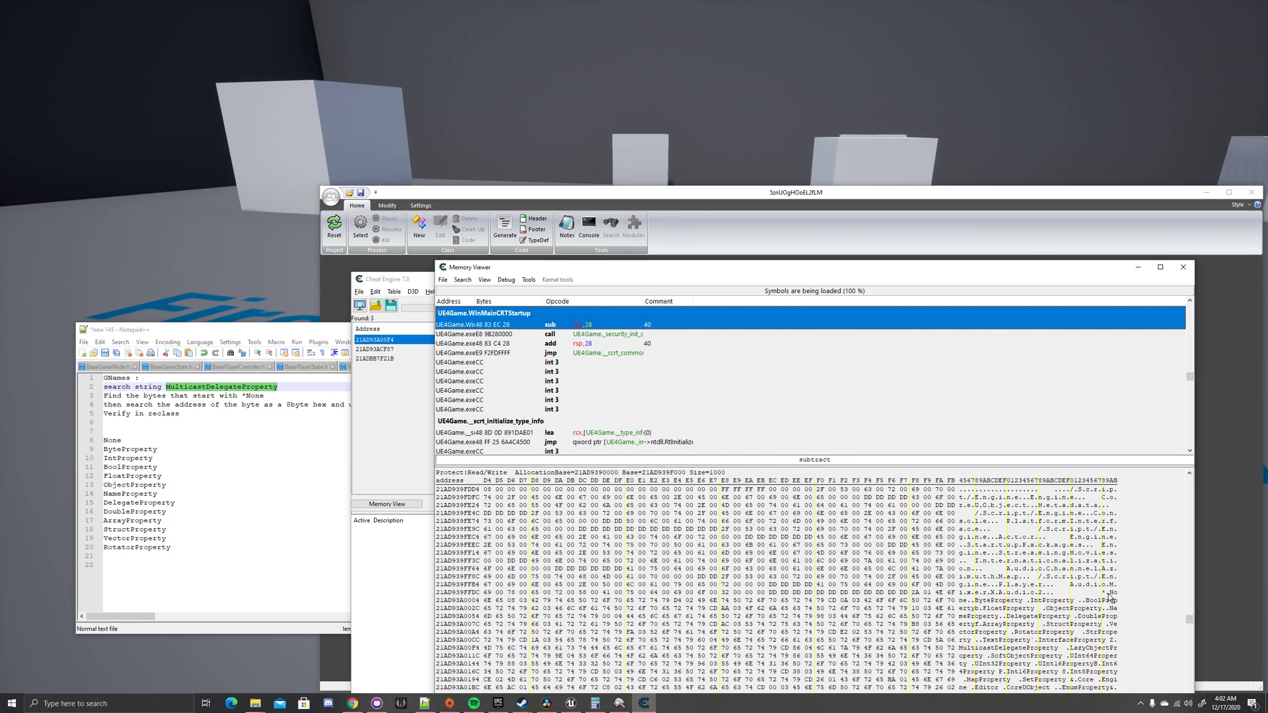
{"action": "left_click", "coordinate": [1110, 593]}
{"action": "left_click", "coordinate": [241, 335]}
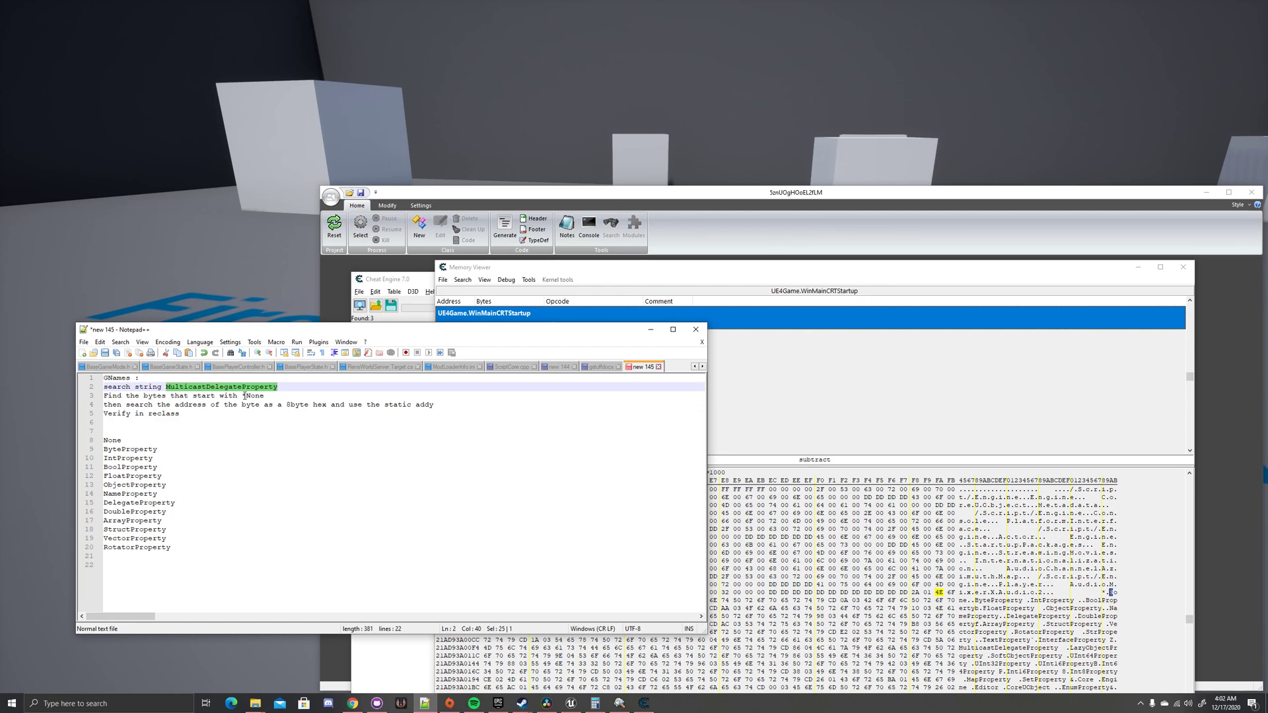
- Select *None on line 3 of the Notepad++ notes
{"action": "left_click_drag", "start_coordinate": [242, 395], "coordinate": [264, 395]}
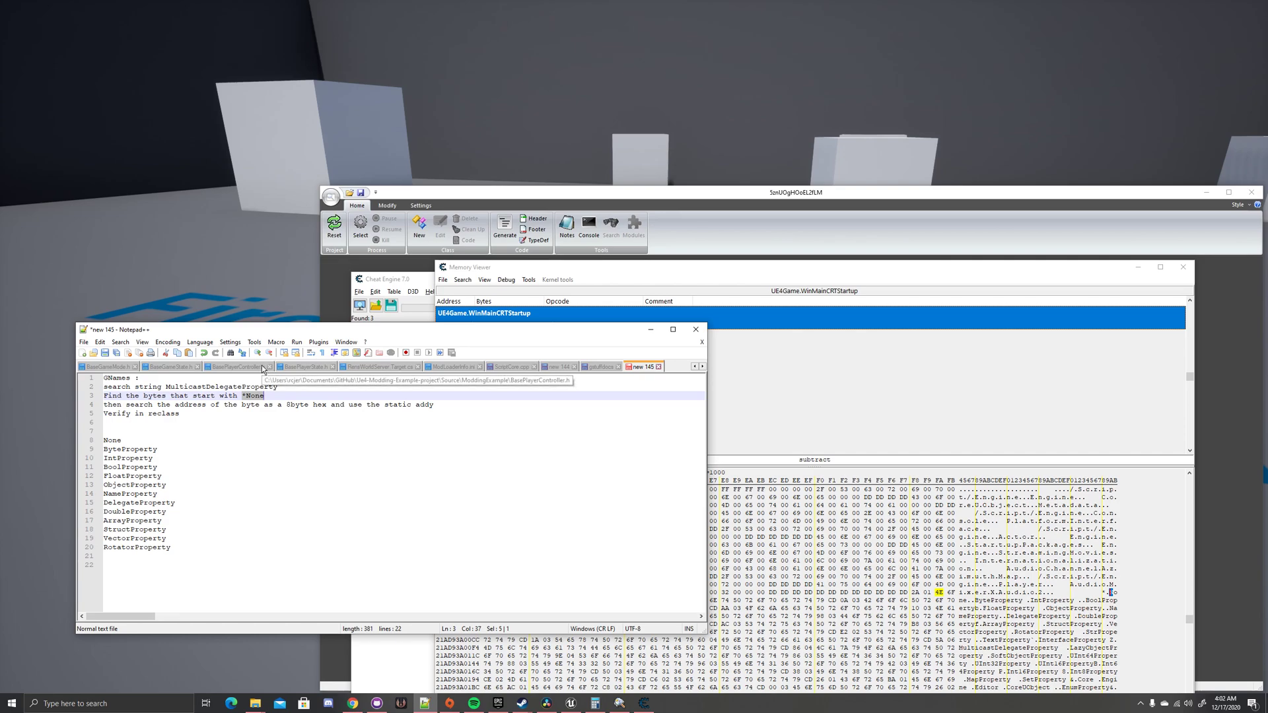
{"action": "left_click", "coordinate": [245, 396]}
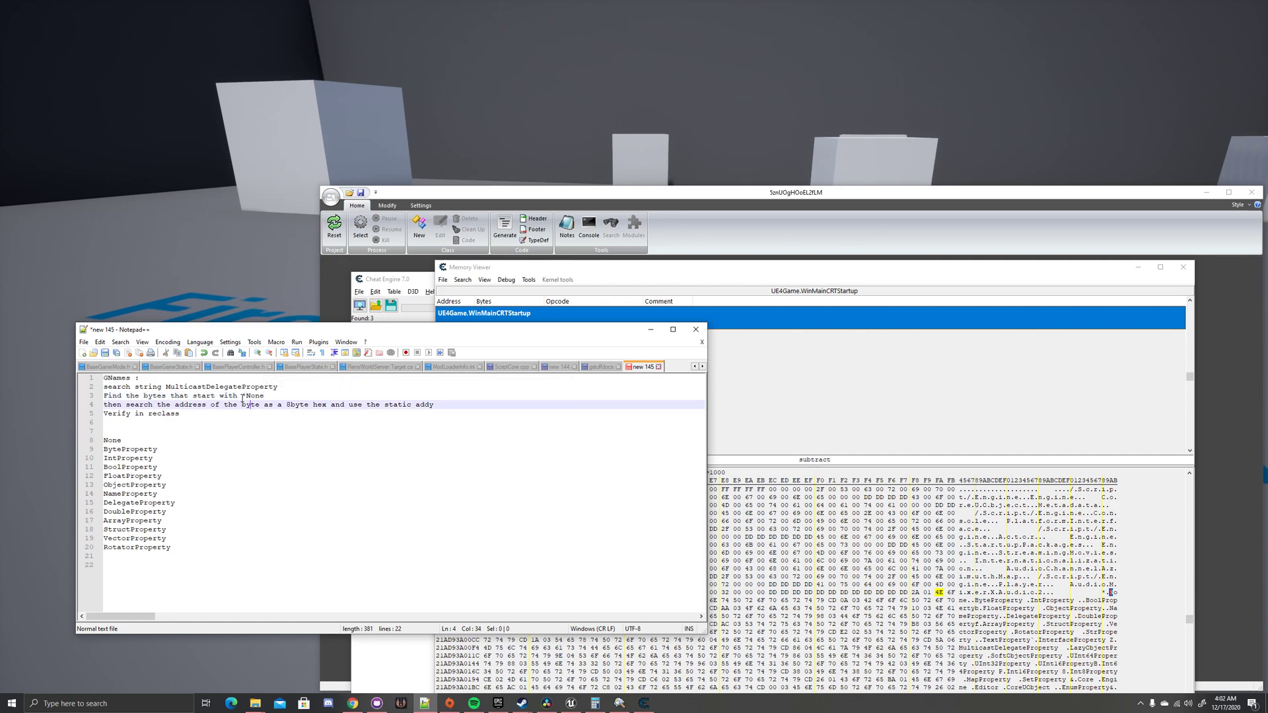
{"action": "left_click_drag", "start_coordinate": [246, 396], "coordinate": [265, 396]}
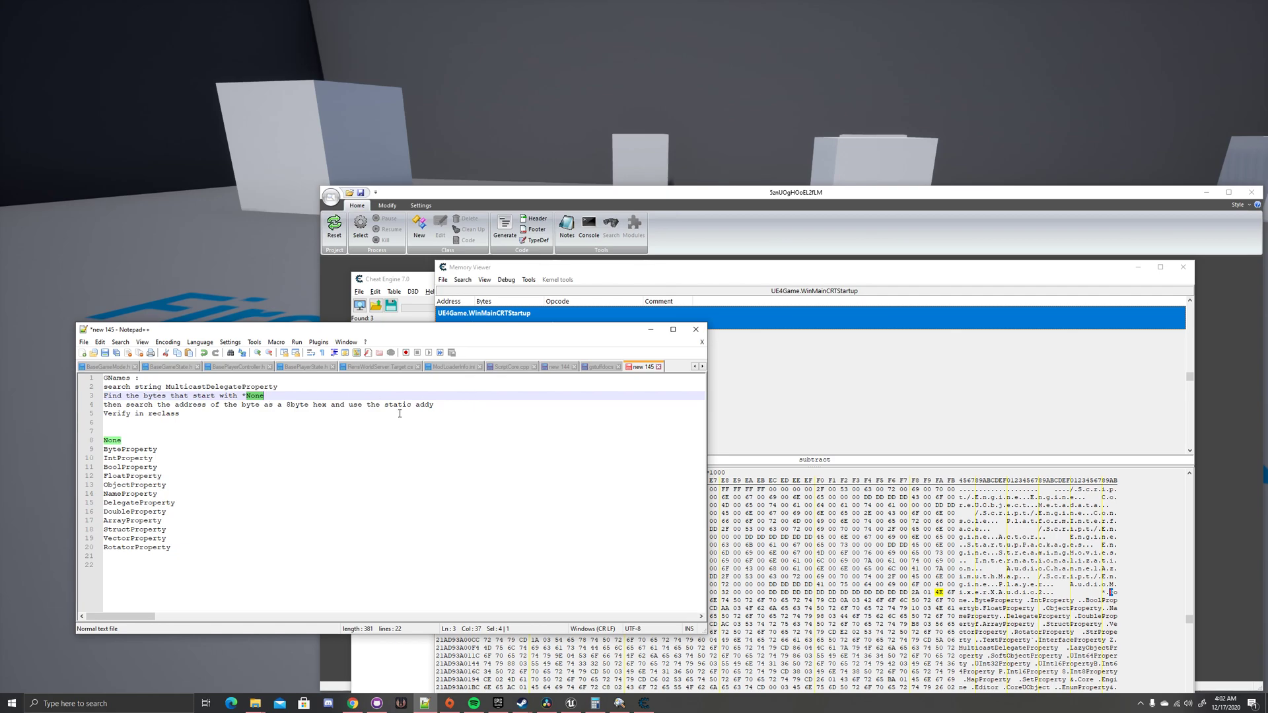
{"action": "left_click", "coordinate": [315, 405]}
{"action": "left_click_drag", "start_coordinate": [245, 396], "coordinate": [267, 396]}
- Copy the address 21AD93A0000 of the * byte starting *None via Goto address
{"action": "left_click", "coordinate": [1112, 593]}
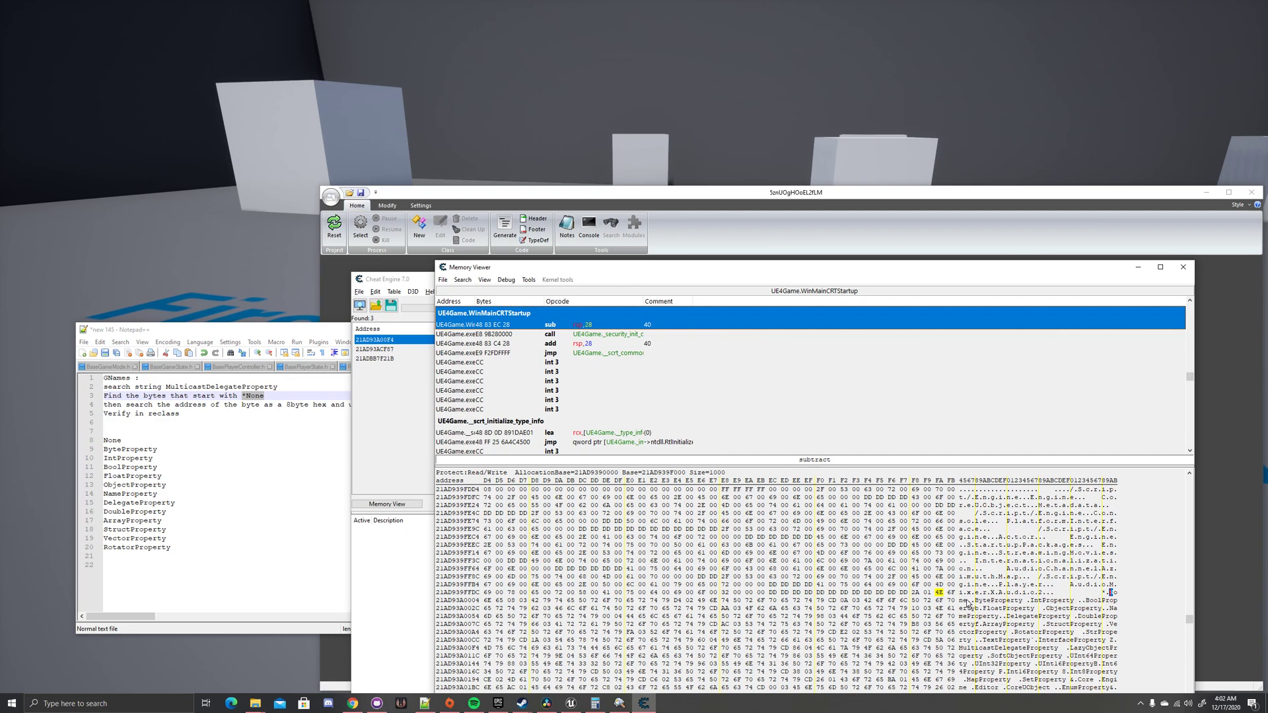
{"action": "left_click", "coordinate": [1103, 593]}
{"action": "right_click", "coordinate": [1103, 593]}
{"action": "left_click", "coordinate": [1137, 408]}
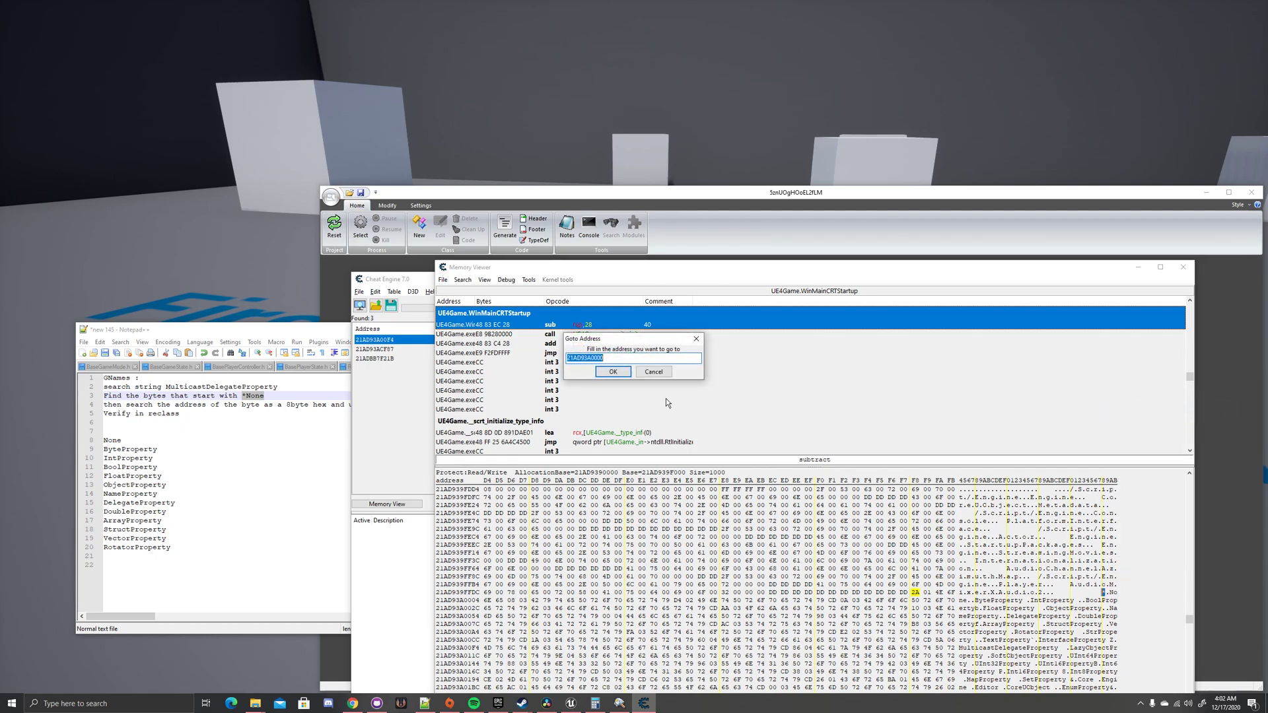
{"action": "right_click", "coordinate": [588, 358]}
{"action": "left_click", "coordinate": [585, 390]}
- Run a new 8 Bytes hex scan for the value 21AD93A0000
{"action": "left_click", "coordinate": [654, 372]}
{"action": "left_click", "coordinate": [410, 399]}
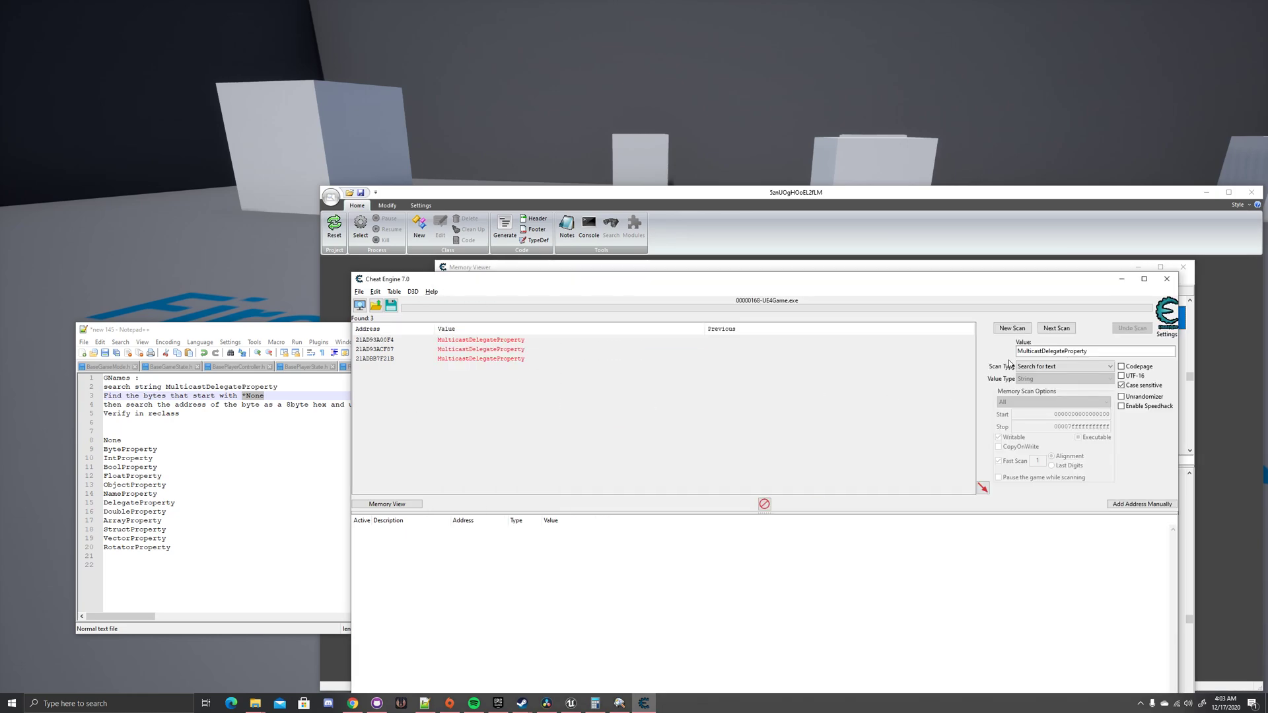
{"action": "left_click", "coordinate": [1004, 330]}
{"action": "left_click", "coordinate": [1029, 379]}
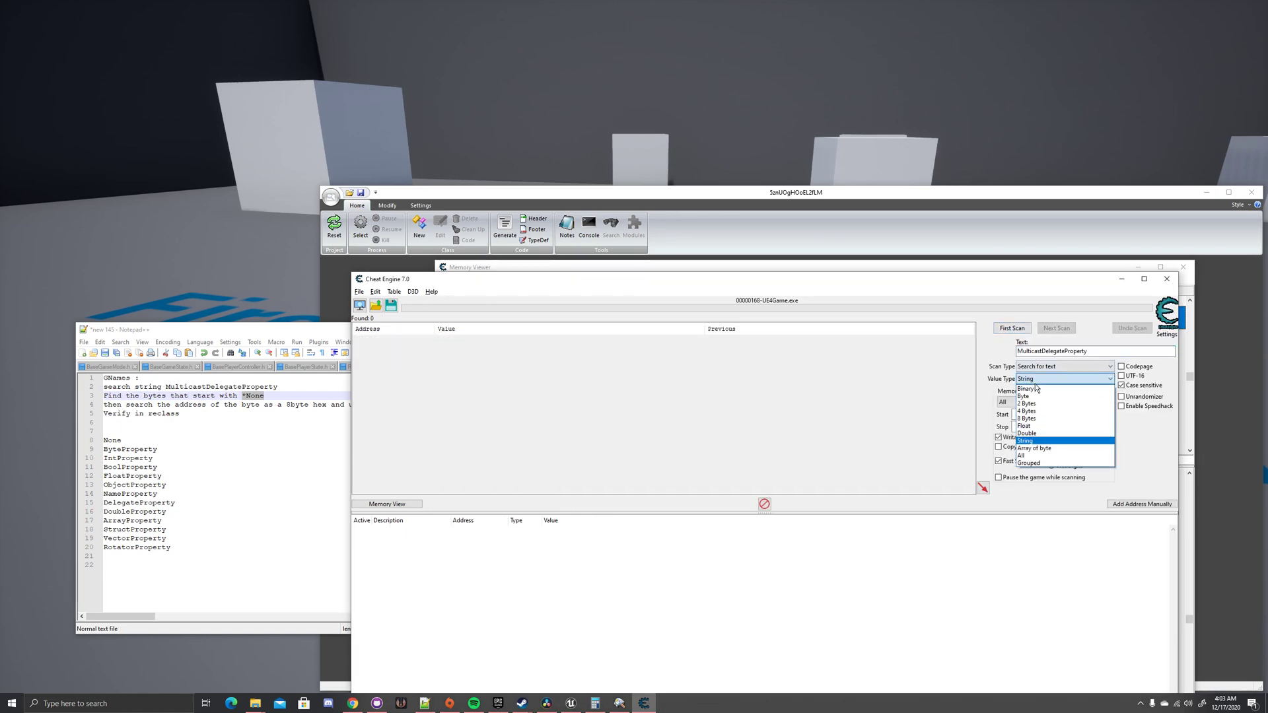
{"action": "left_click", "coordinate": [1050, 420]}
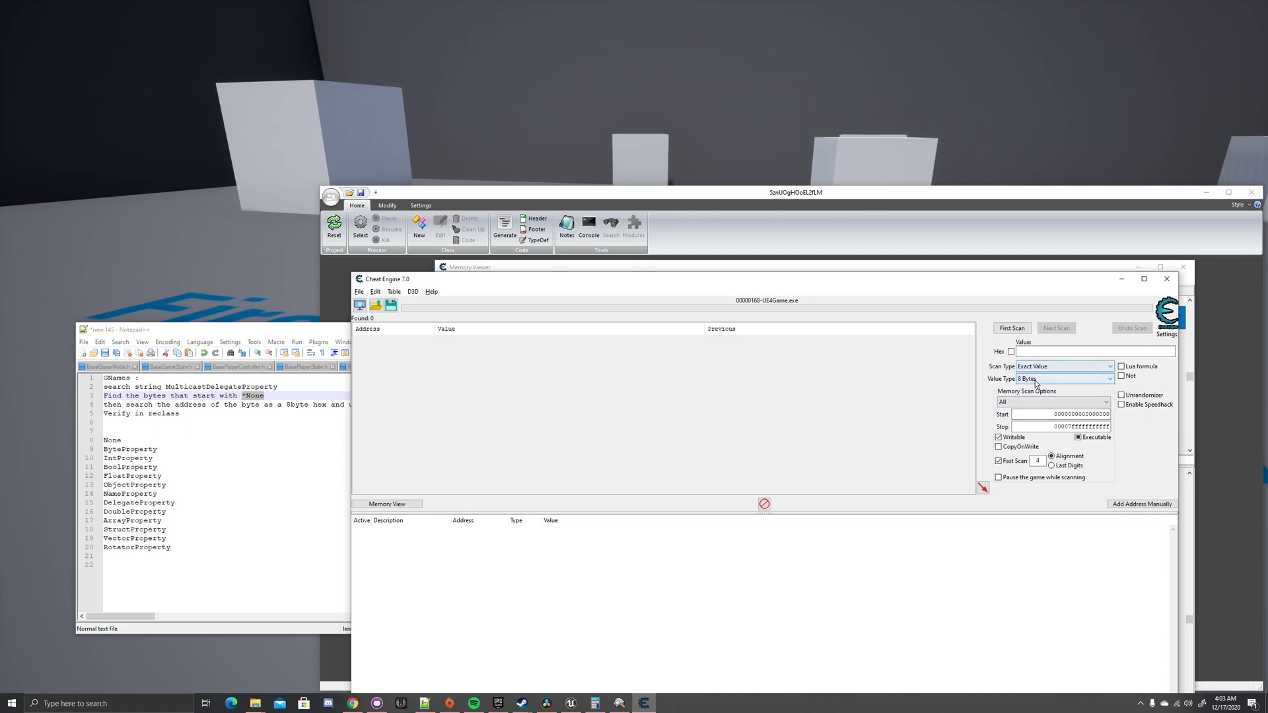
{"action": "left_click", "coordinate": [1010, 351]}
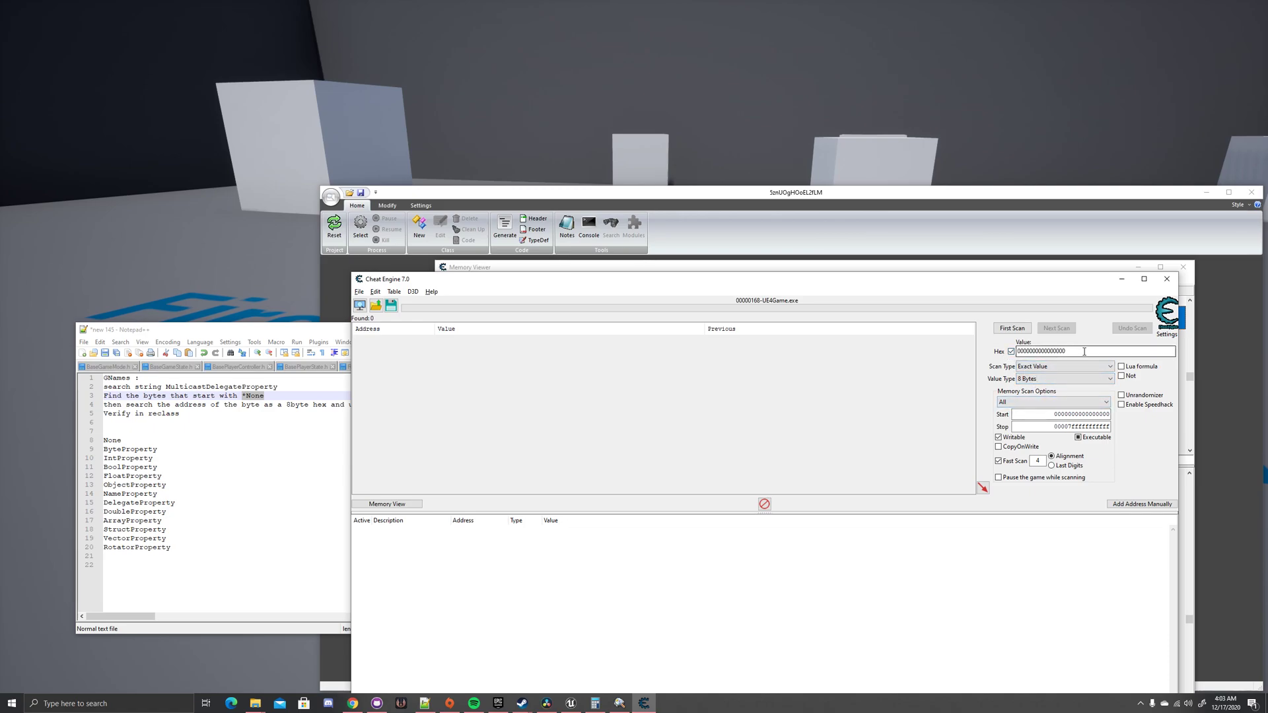
{"action": "key", "text": "ctrl+v"}
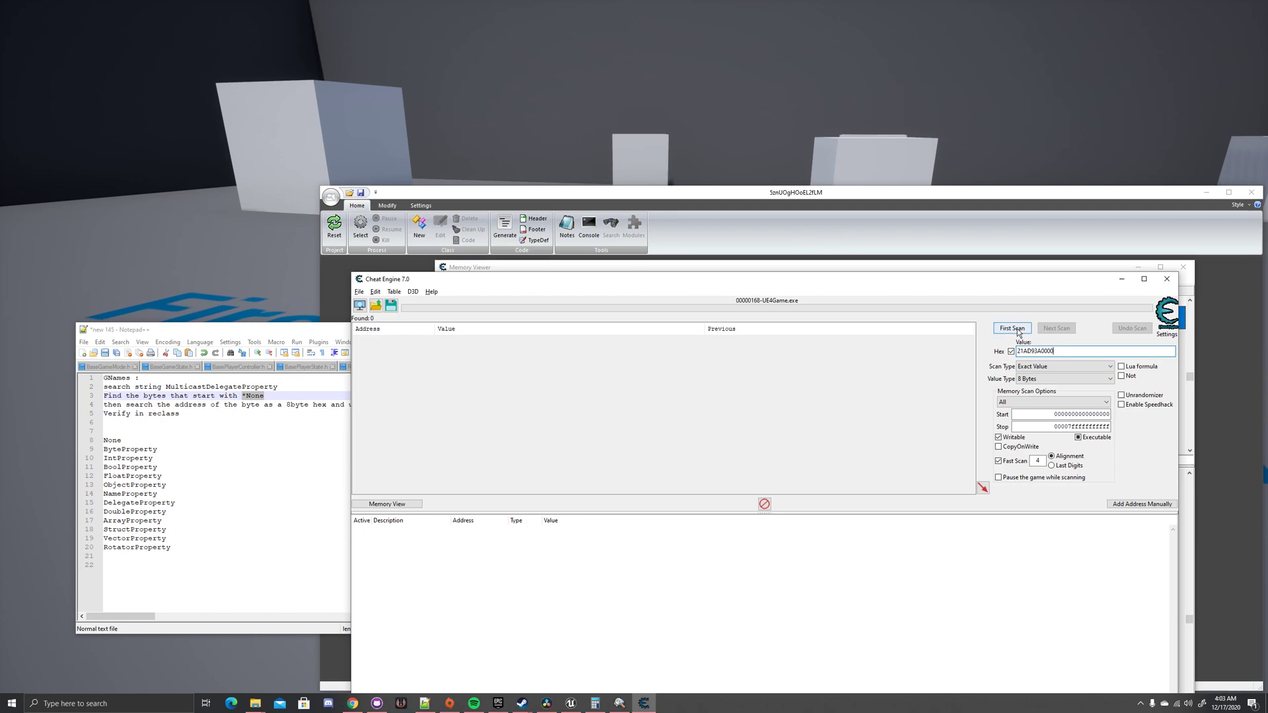
{"action": "left_click", "coordinate": [1017, 329]}
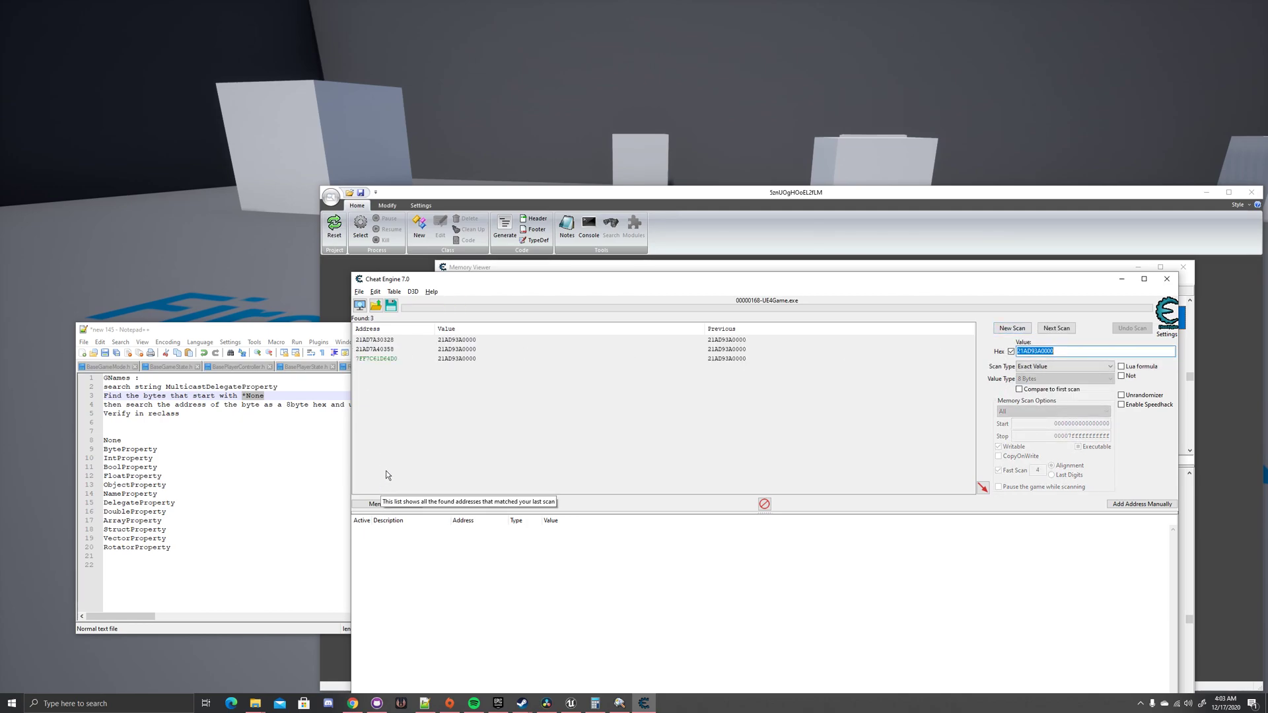
- Add the match at 7FF7C61D64D0 to Cheat Engine's address list
{"action": "left_click", "coordinate": [529, 360]}
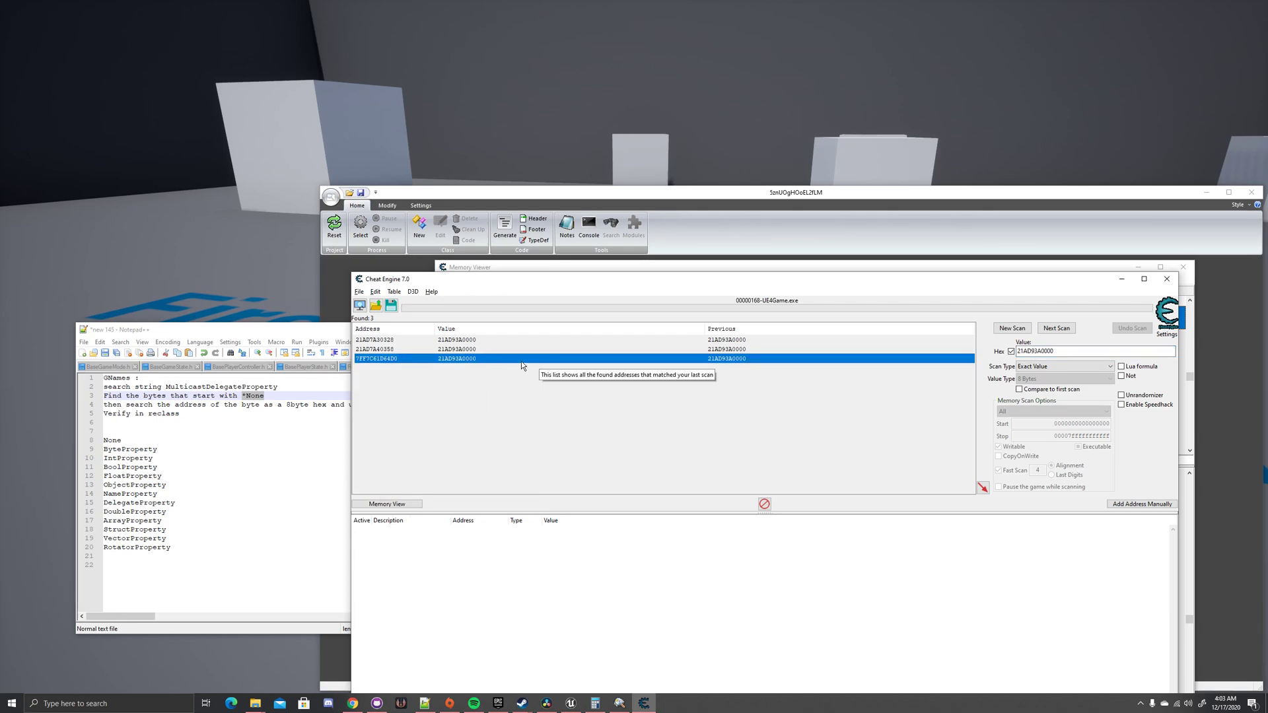
{"action": "left_click", "coordinate": [464, 341]}
{"action": "left_click", "coordinate": [465, 358]}
{"action": "left_click", "coordinate": [465, 341]}
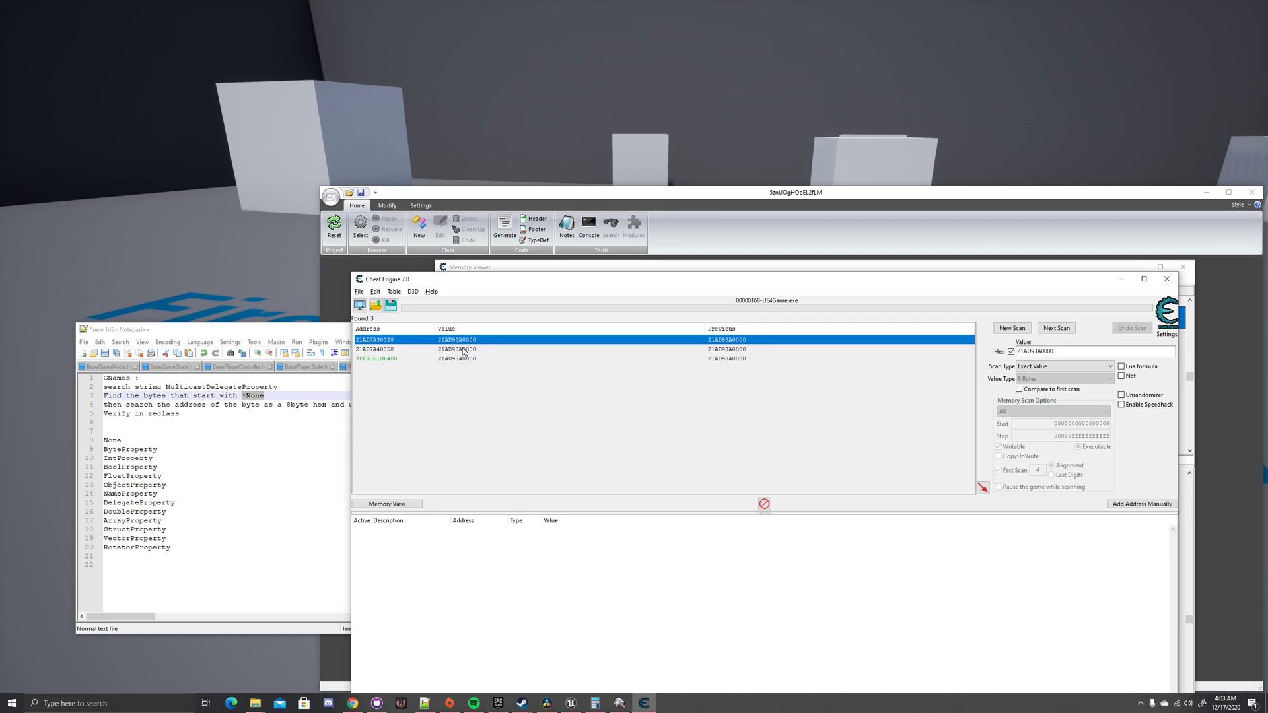
{"action": "left_click", "coordinate": [465, 348]}
{"action": "left_click", "coordinate": [396, 358]}
{"action": "right_click", "coordinate": [415, 360]}
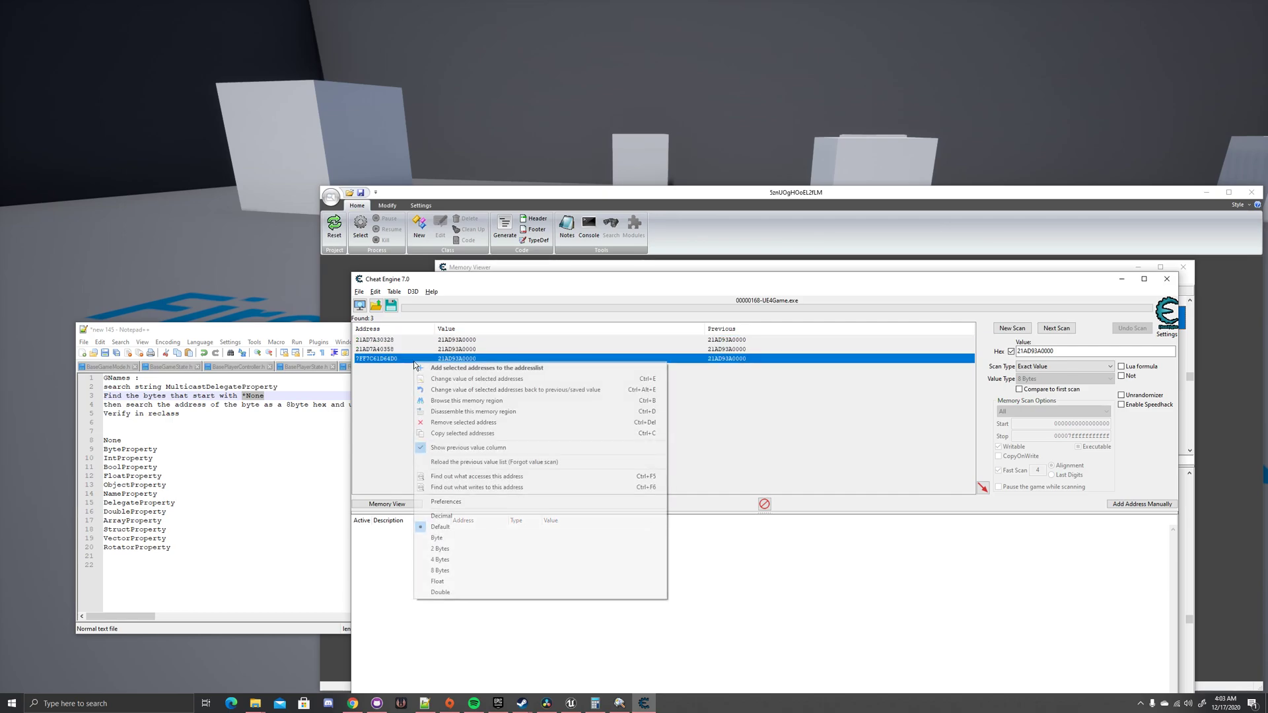
{"action": "left_click", "coordinate": [442, 369]}
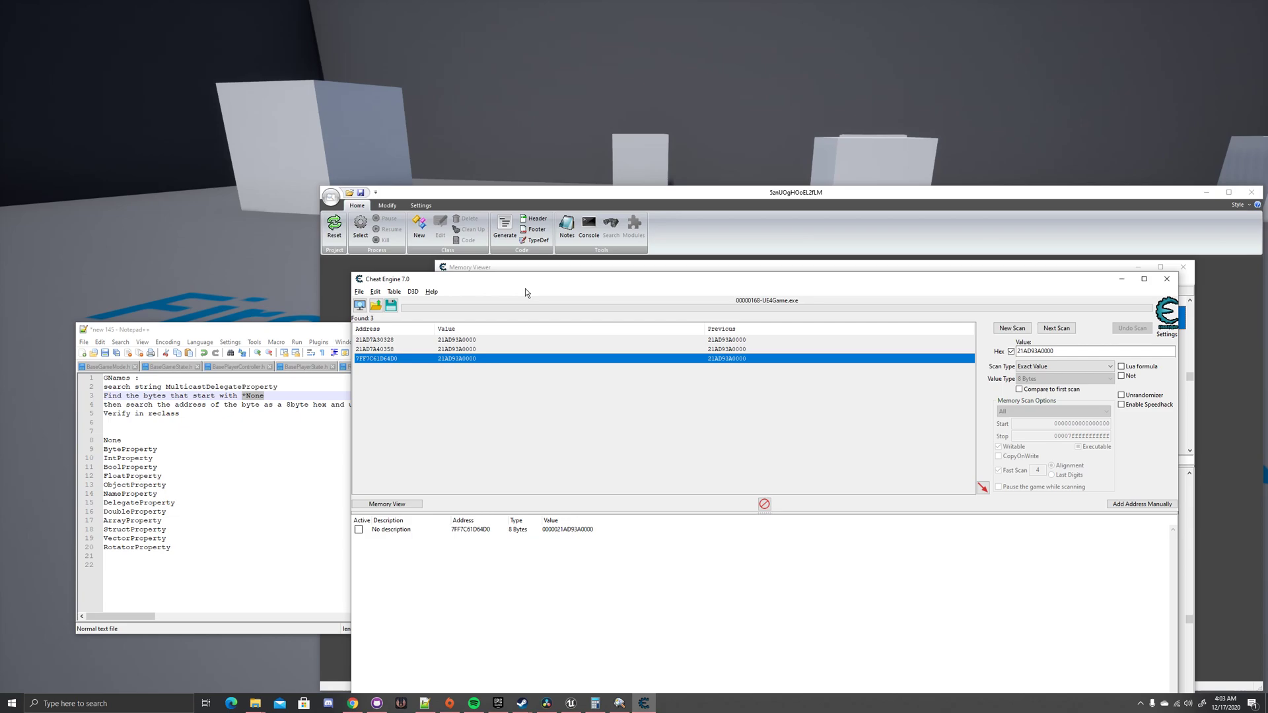
{"action": "left_click_drag", "start_coordinate": [515, 282], "coordinate": [210, 260]}
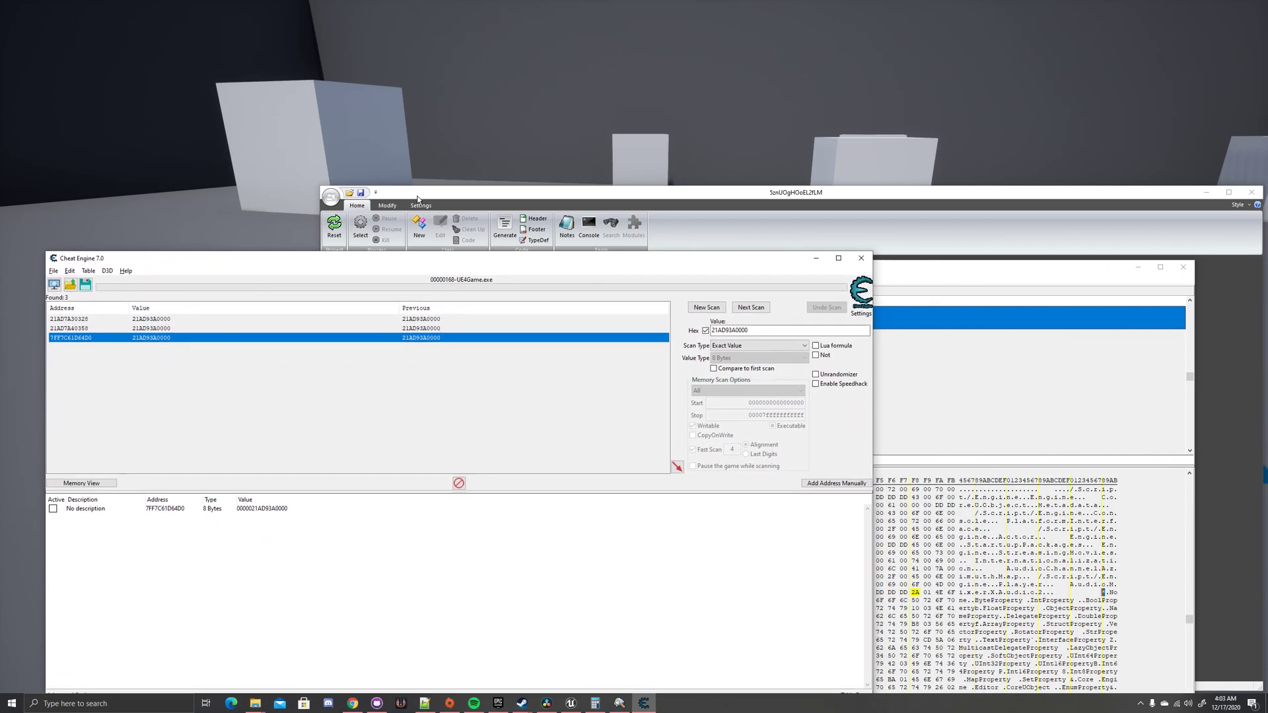
- Load the FNamePool.reclass project in ReClassEx
{"action": "left_click_drag", "start_coordinate": [417, 196], "coordinate": [347, 166]}
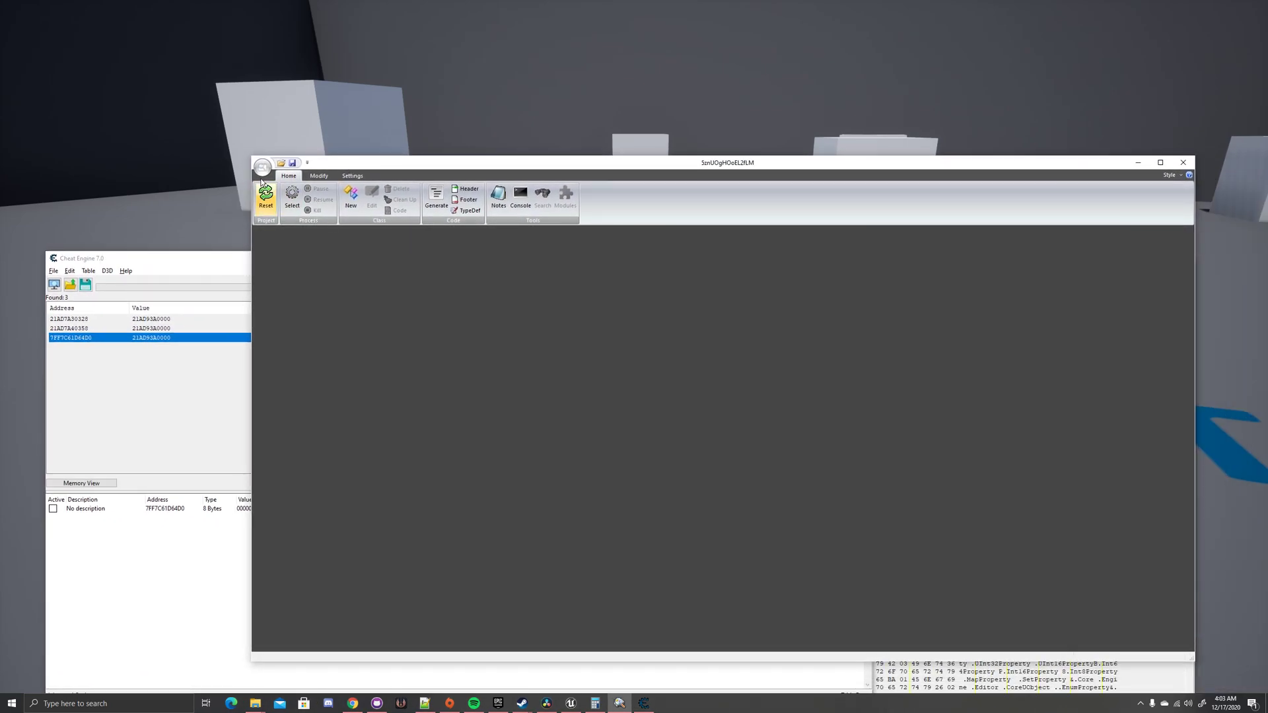
{"action": "left_click", "coordinate": [263, 167]}
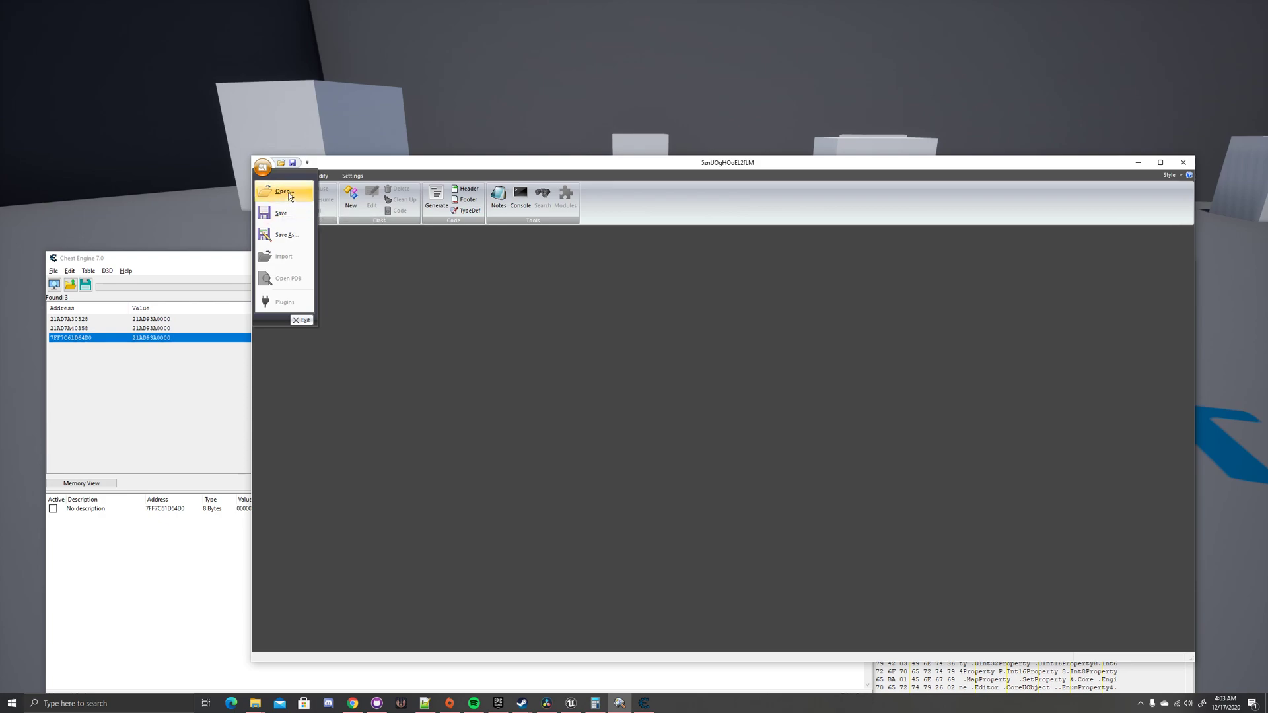
{"action": "left_click", "coordinate": [284, 192]}
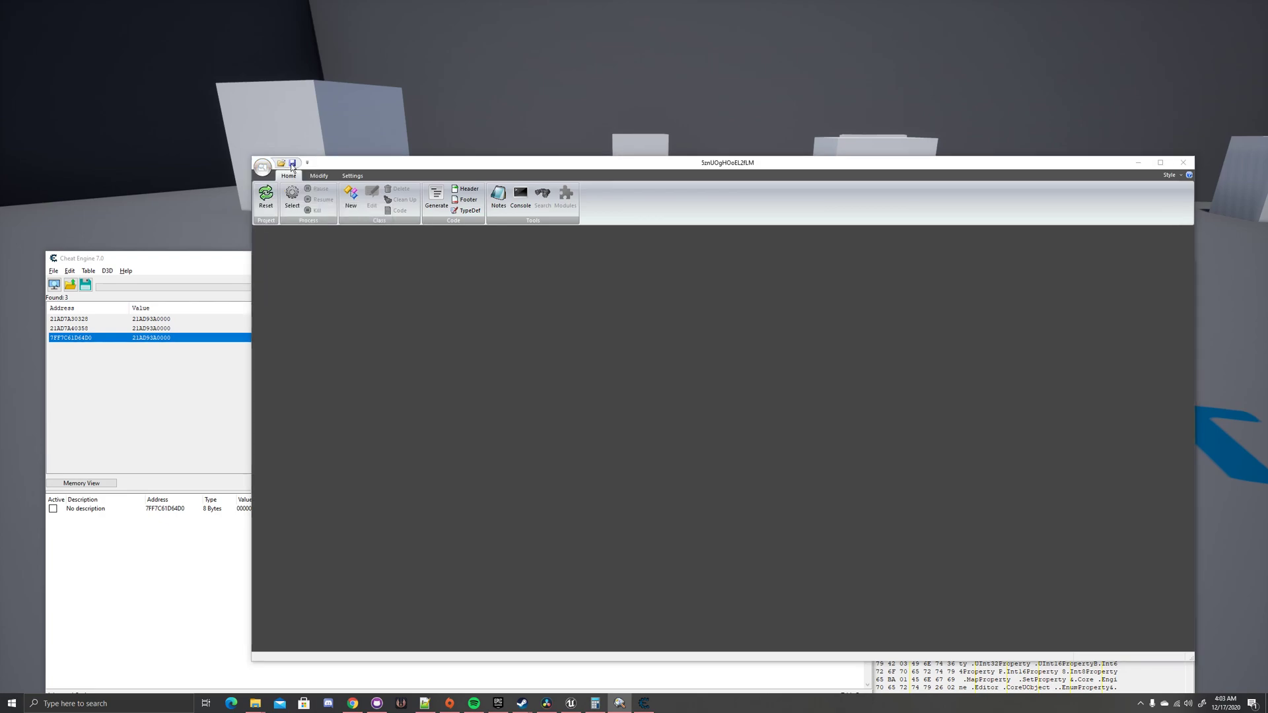
{"action": "scroll", "coordinate": [790, 553], "scroll_direction": "down", "scroll_amount": 7}
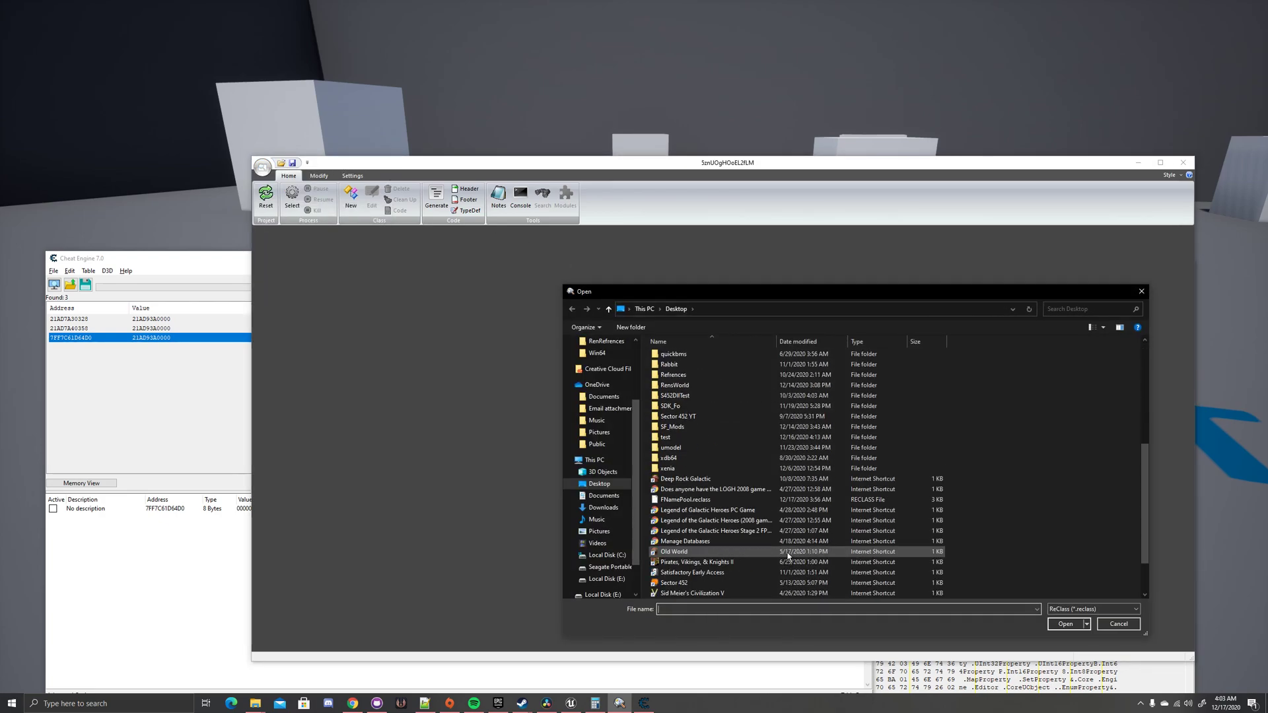
{"action": "left_click", "coordinate": [728, 505]}
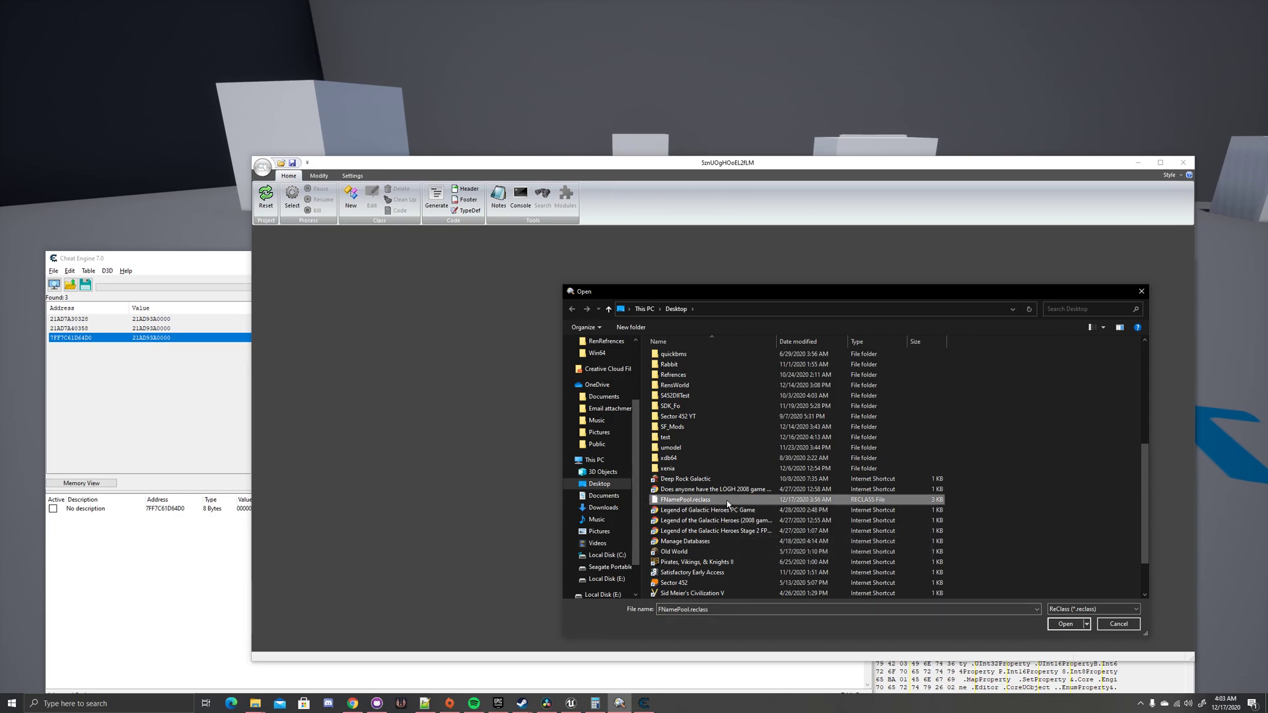
{"action": "double_click", "coordinate": [728, 504]}
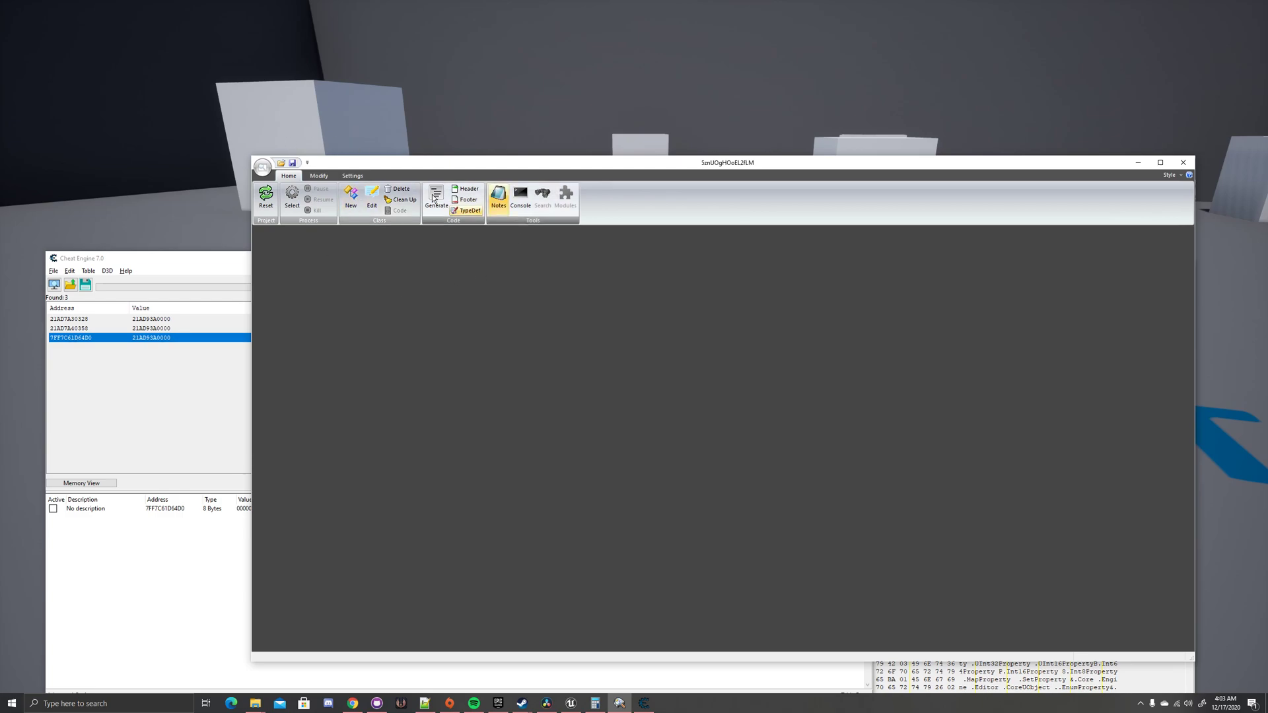
- Open FNamePool and expand FNameEntryAllocator, Blocks, BlockPtr and BlockDataPtr down to BlockData
{"action": "left_click", "coordinate": [372, 196]}
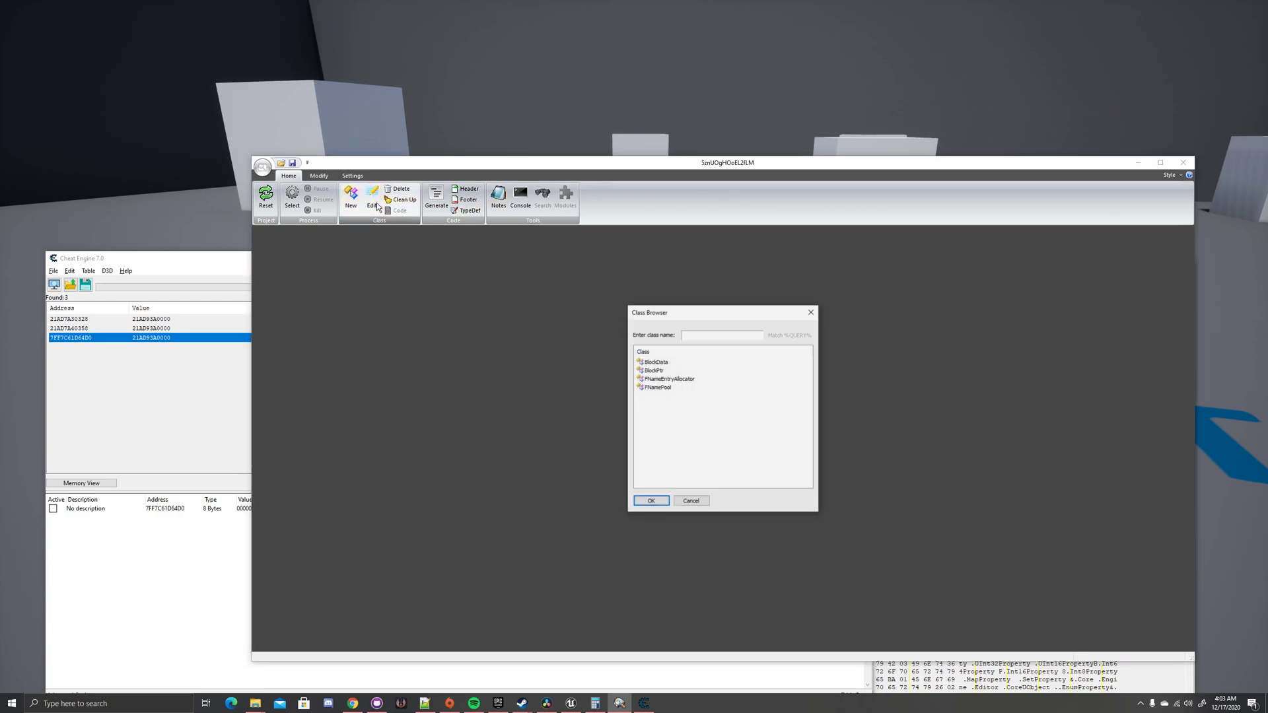
{"action": "double_click", "coordinate": [664, 388]}
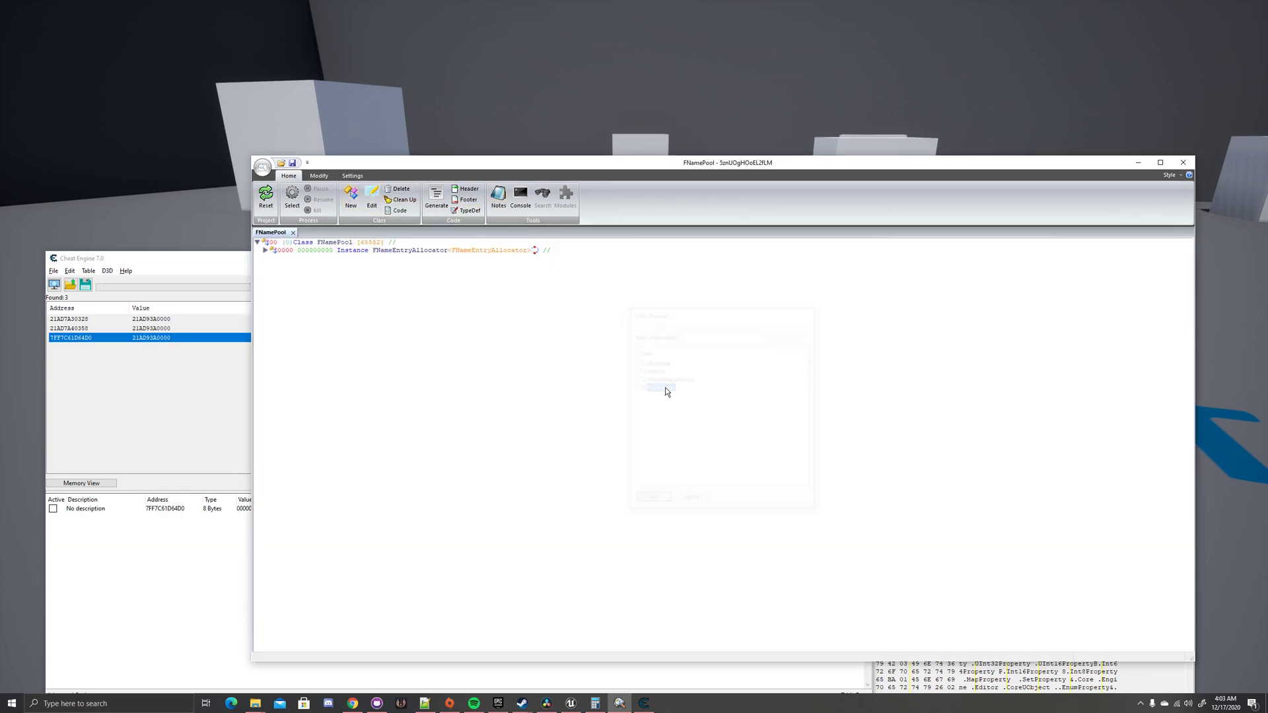
{"action": "left_click", "coordinate": [281, 258]}
{"action": "left_click", "coordinate": [289, 290]}
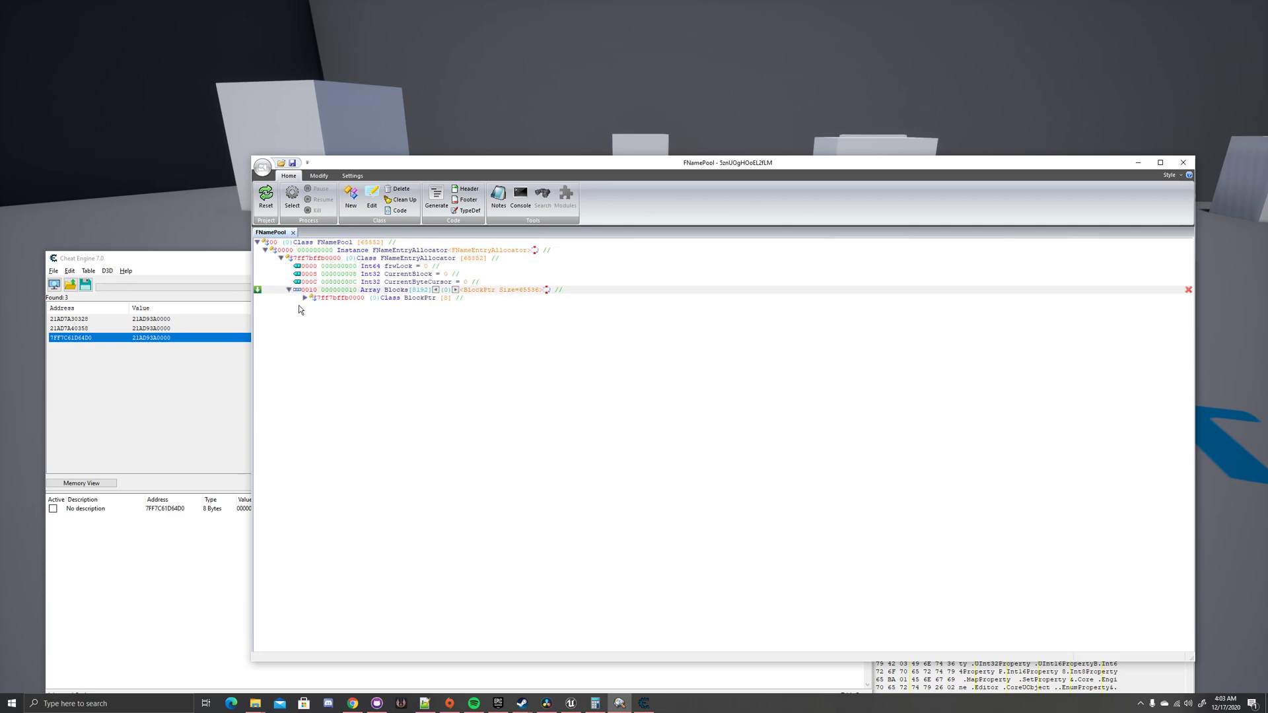
{"action": "left_click", "coordinate": [304, 297]}
{"action": "left_click", "coordinate": [312, 306]}
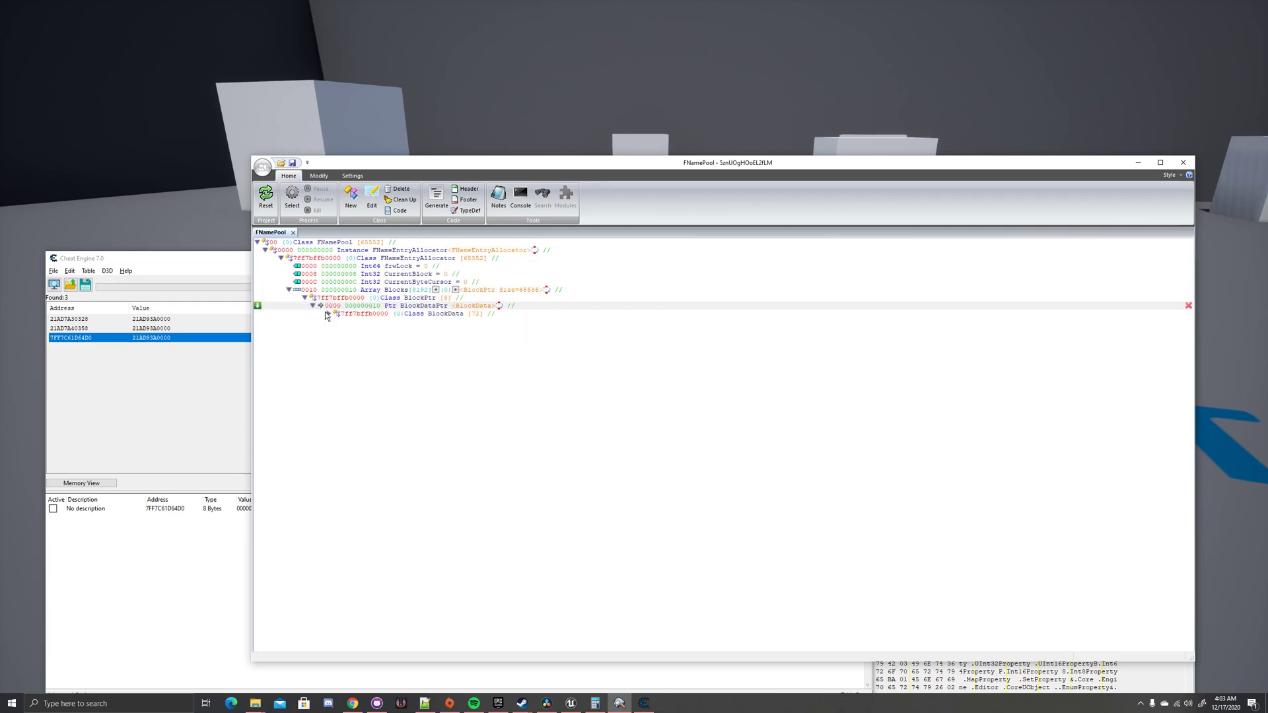
{"action": "left_click", "coordinate": [329, 314]}
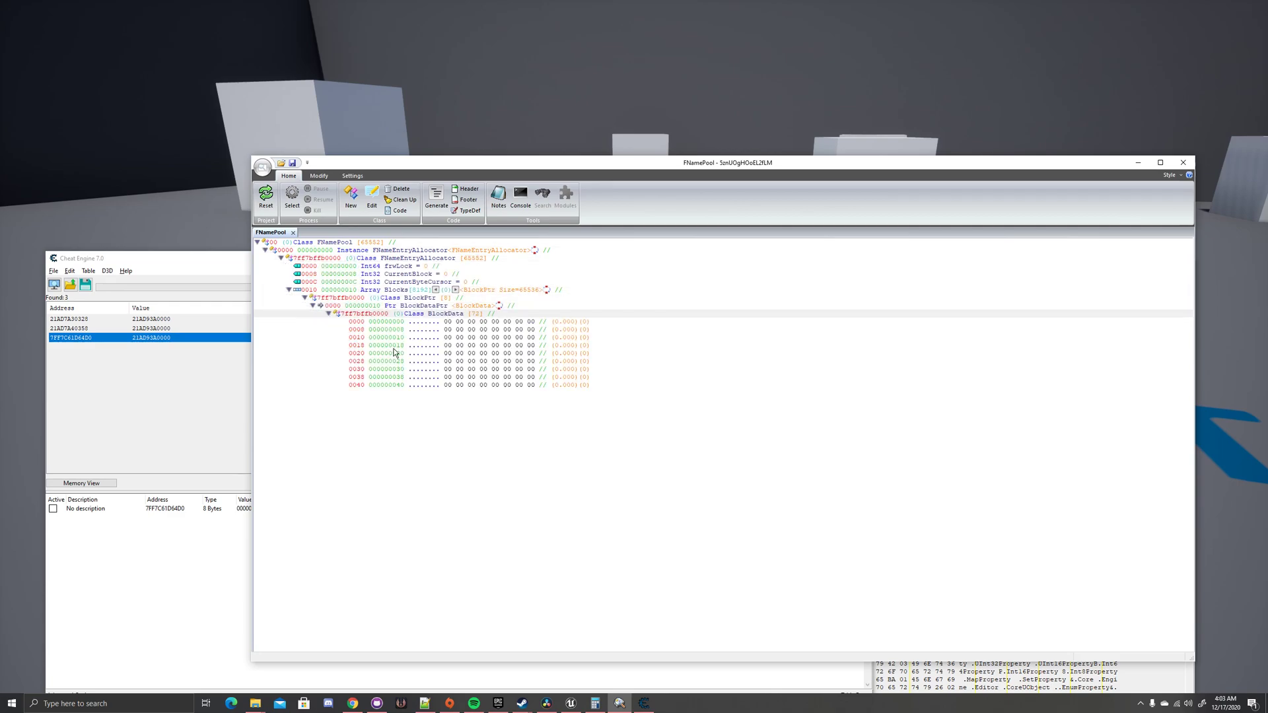
{"action": "left_click", "coordinate": [177, 509]}
{"action": "double_click", "coordinate": [176, 509]}
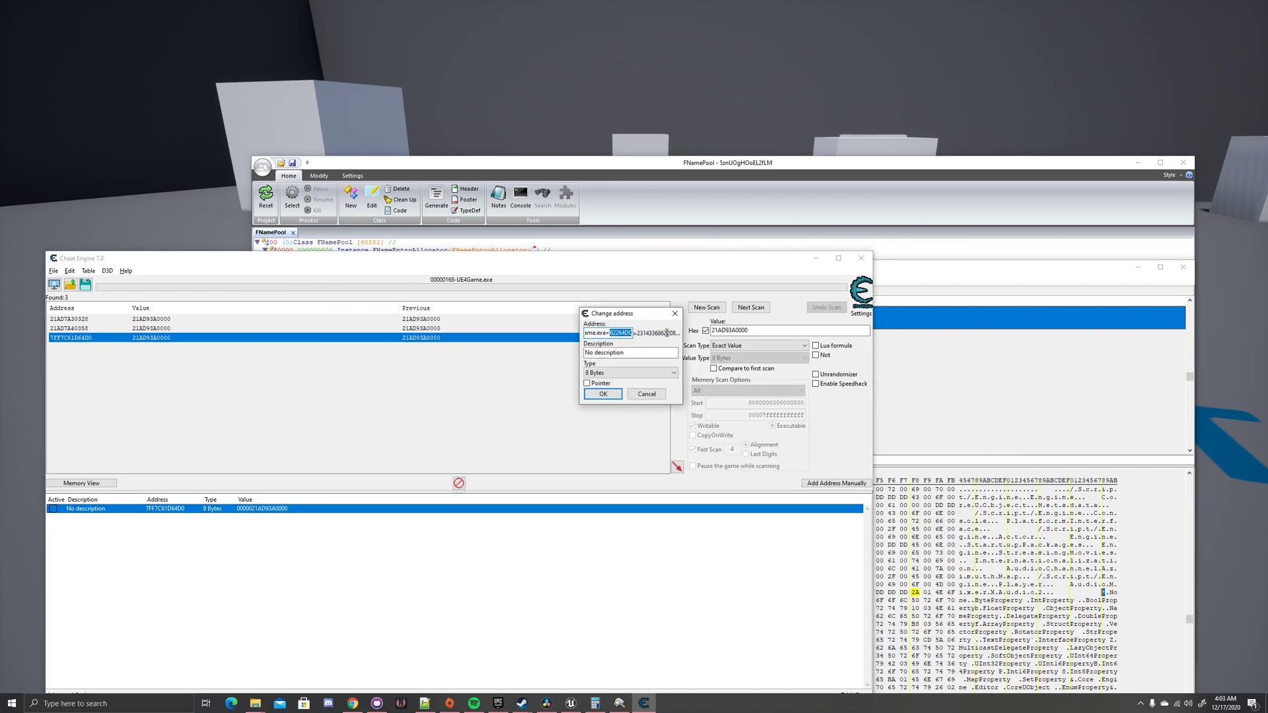
- Copy the saved pointer's address from Cheat Engine and close a stray new ReClass class
{"action": "right_click", "coordinate": [617, 332]}
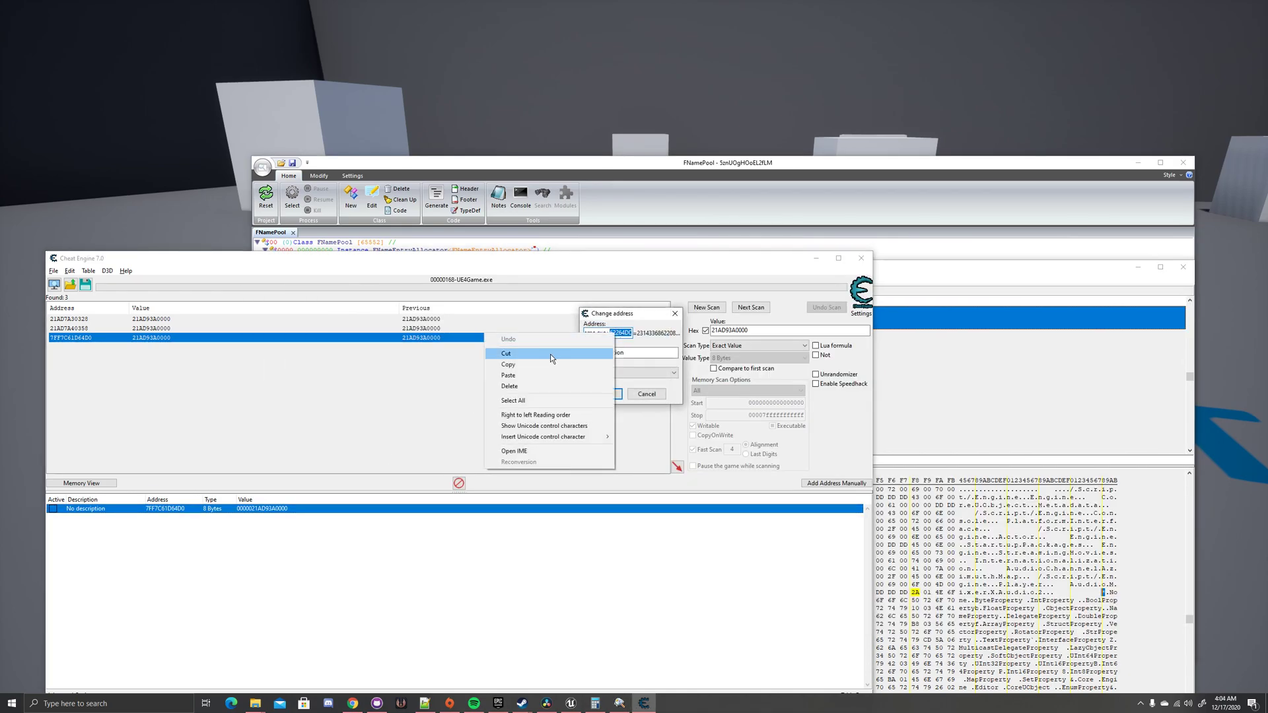
{"action": "left_click", "coordinate": [528, 363]}
{"action": "left_click", "coordinate": [351, 196]}
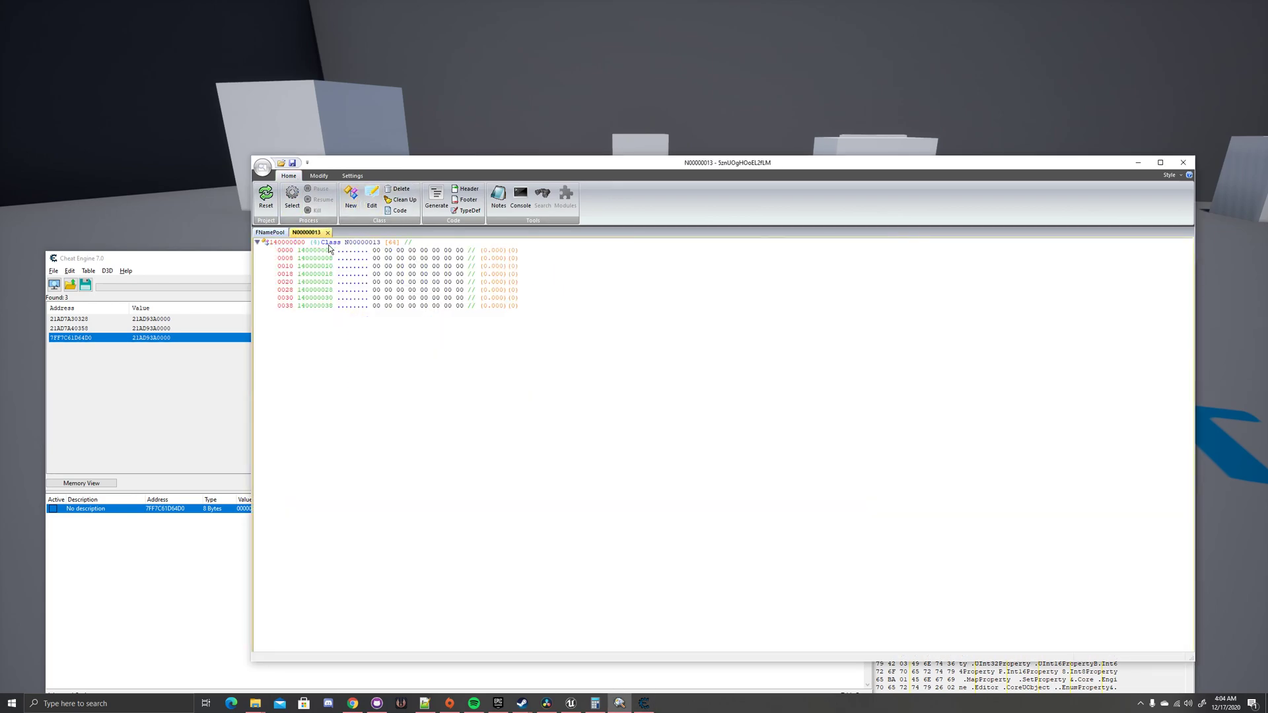
{"action": "left_click", "coordinate": [328, 232]}
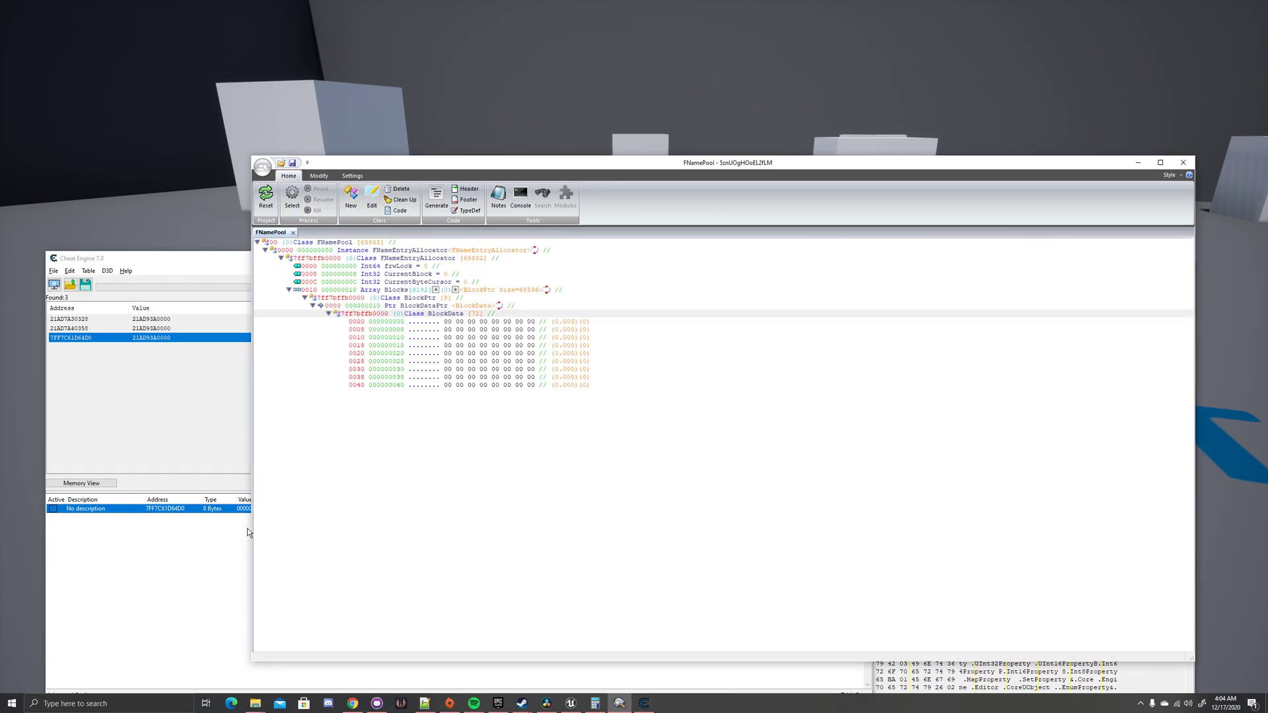
{"action": "double_click", "coordinate": [169, 512]}
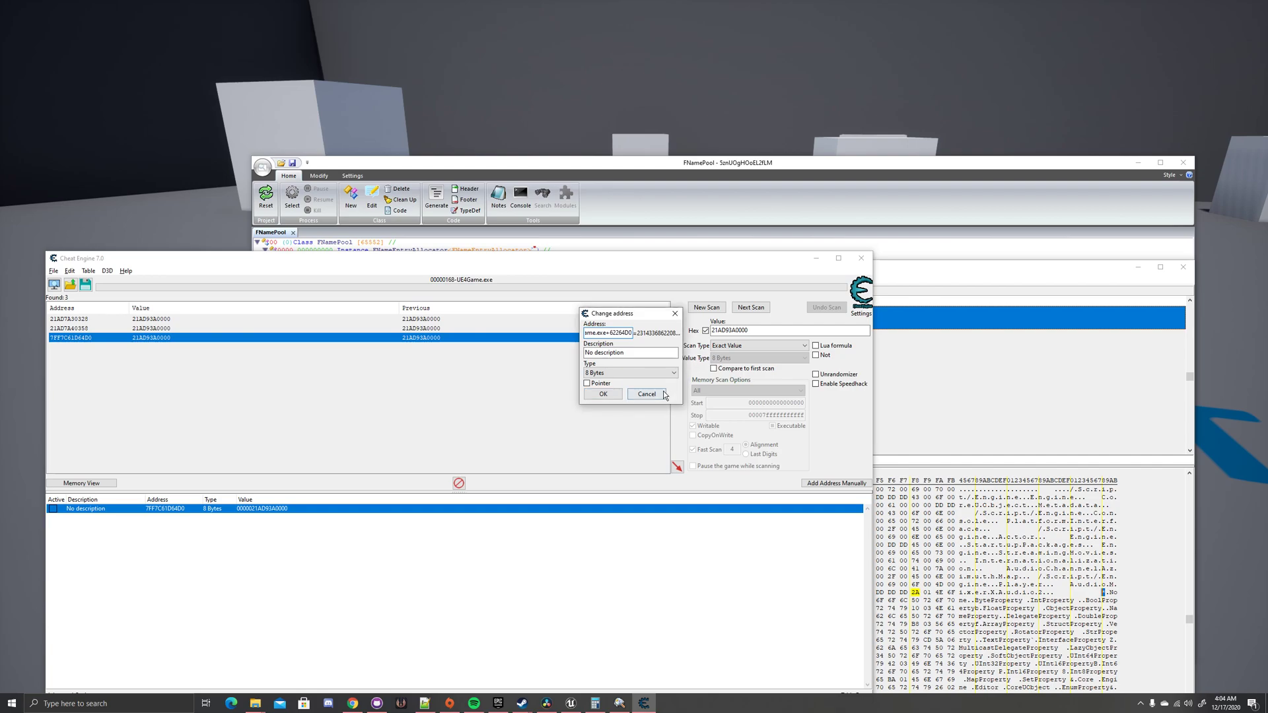
{"action": "left_click", "coordinate": [648, 394]}
- Browse Cheat Engine's memory at the saved pointer entry's address
{"action": "left_click", "coordinate": [909, 263]}
{"action": "left_click", "coordinate": [161, 509]}
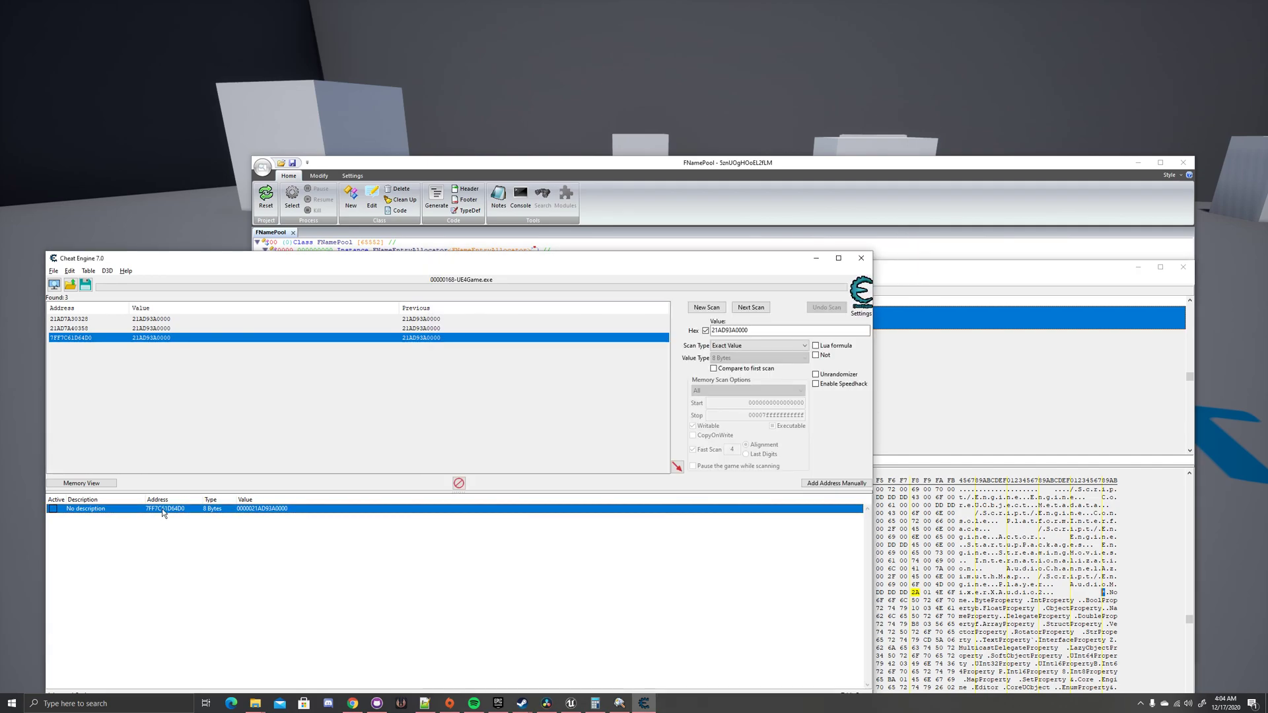
{"action": "right_click", "coordinate": [162, 508]}
{"action": "left_click", "coordinate": [214, 313]}
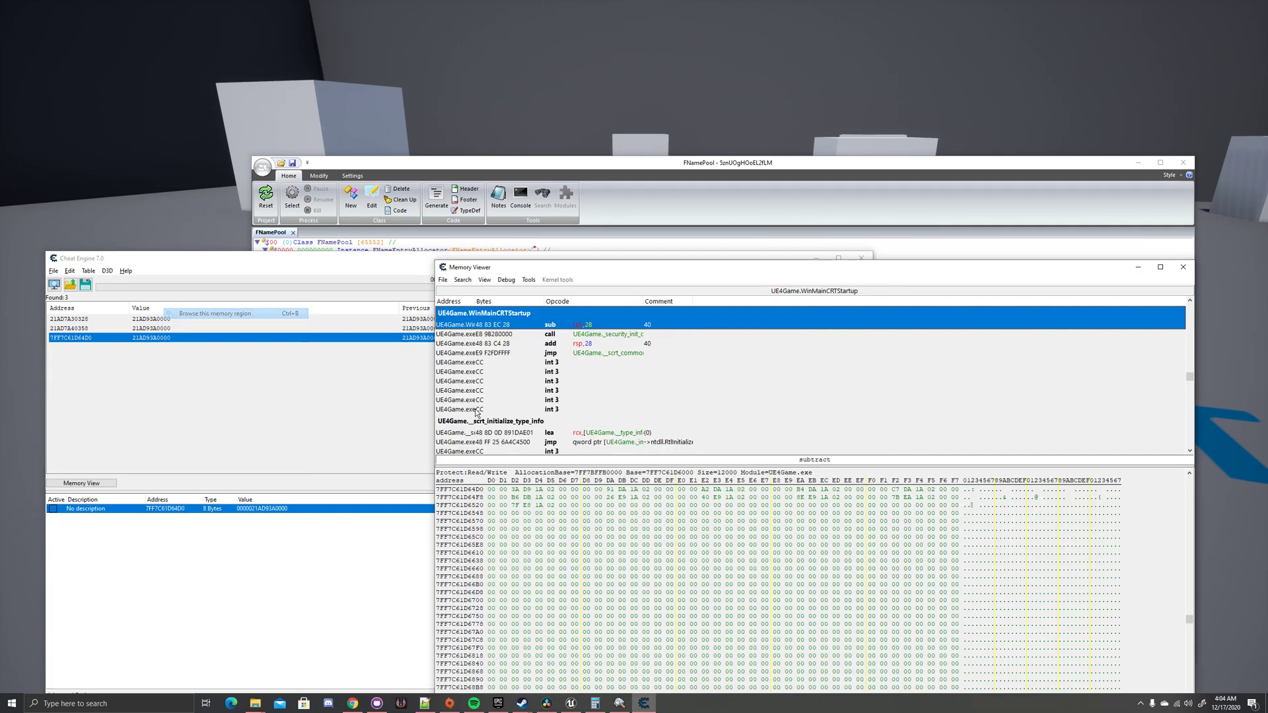
{"action": "right_click", "coordinate": [492, 490]}
{"action": "left_click", "coordinate": [551, 308]}
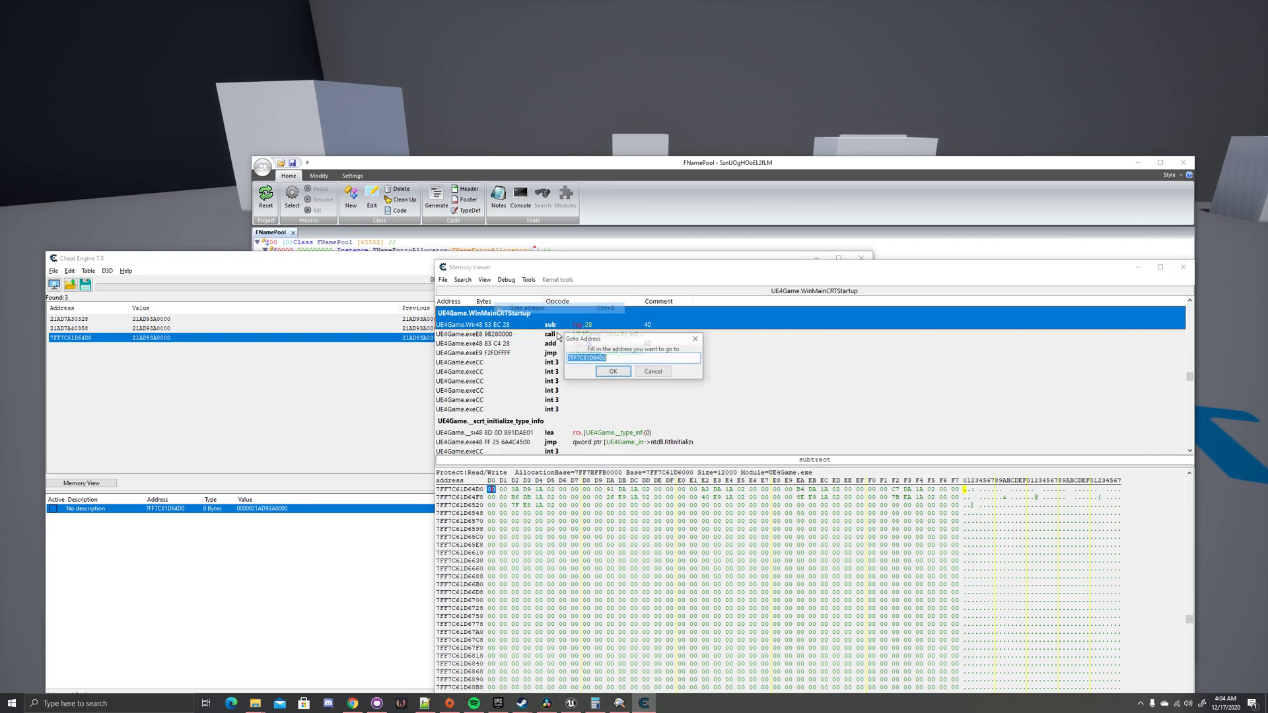
{"action": "left_click", "coordinate": [652, 371]}
- Set the FNamePool base address to 7FF7C61D64D0 and attach ReClass to UE4Game.exe
{"action": "left_click", "coordinate": [596, 170]}
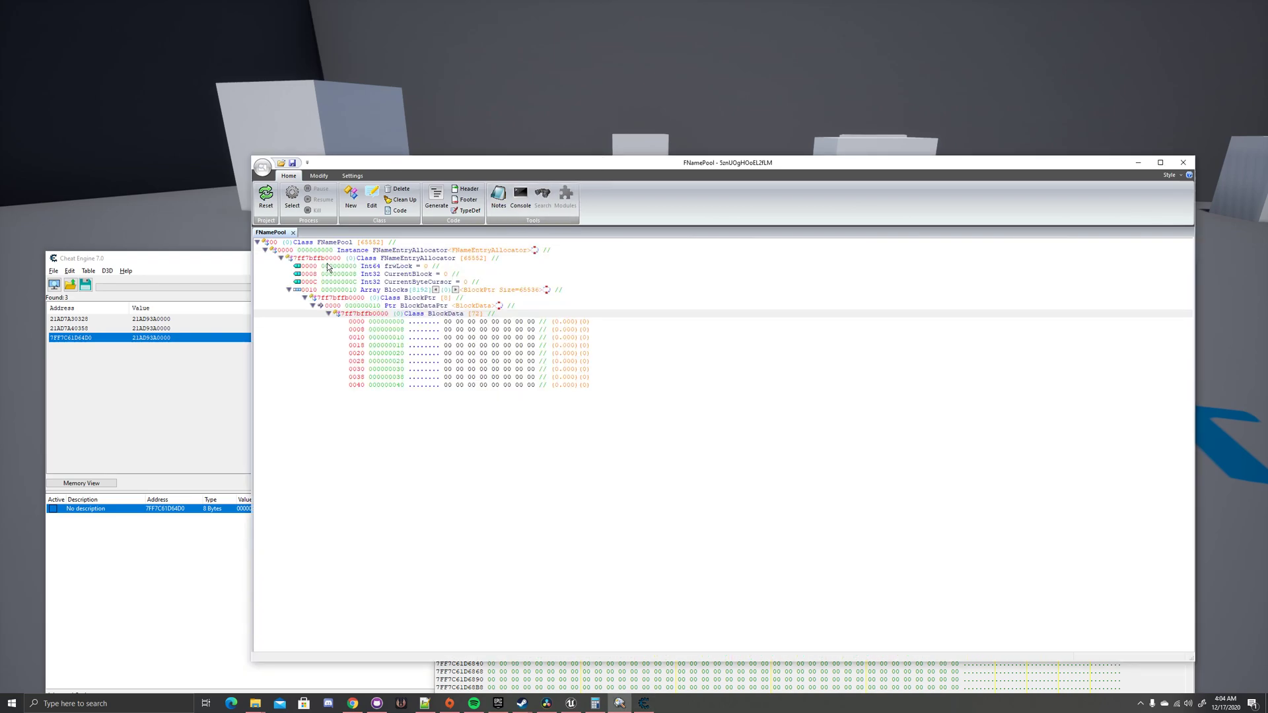
{"action": "left_click", "coordinate": [274, 243]}
{"action": "key", "text": "Return"}
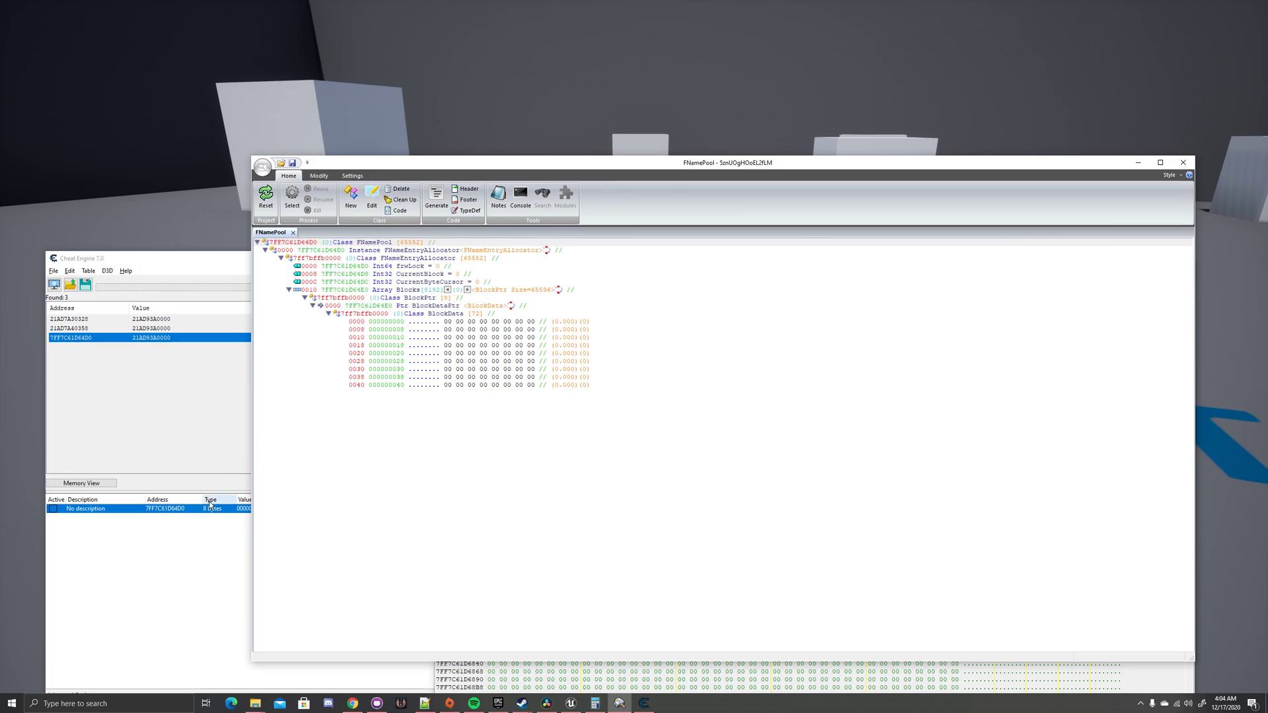
{"action": "left_click", "coordinate": [291, 202]}
{"action": "scroll", "coordinate": [720, 430], "scroll_direction": "down", "scroll_amount": 15}
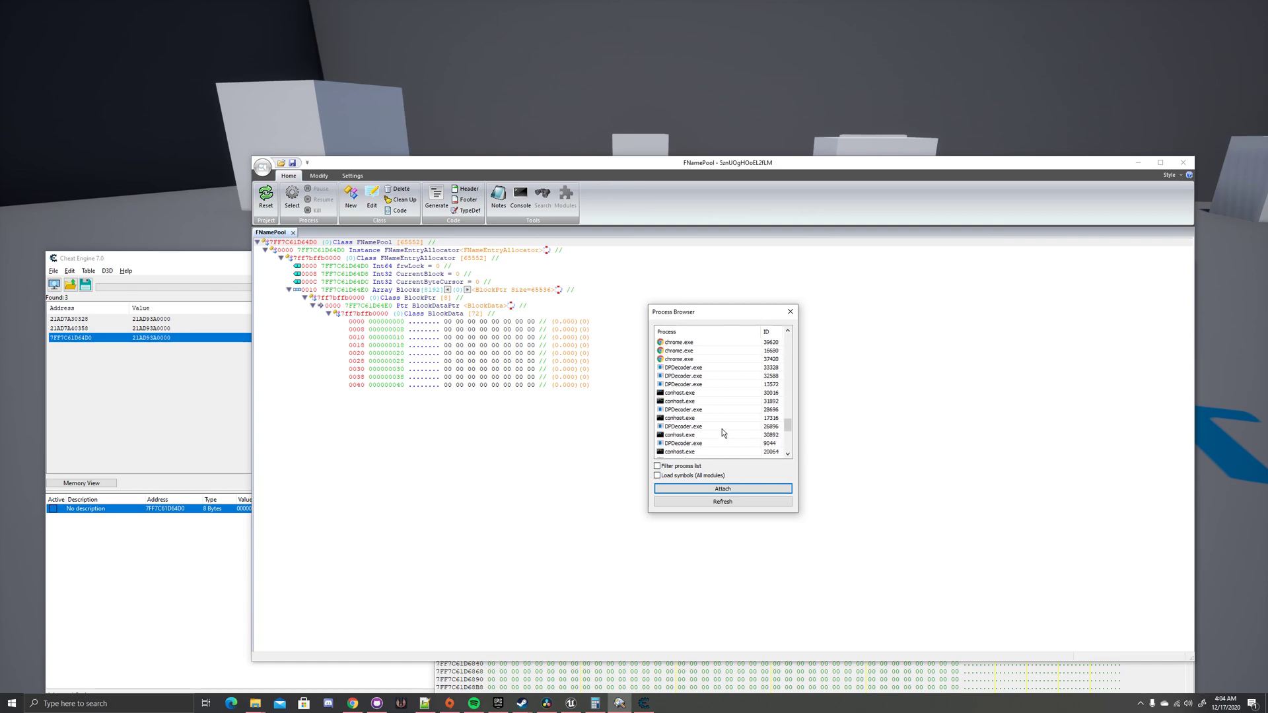
{"action": "left_click", "coordinate": [698, 412]}
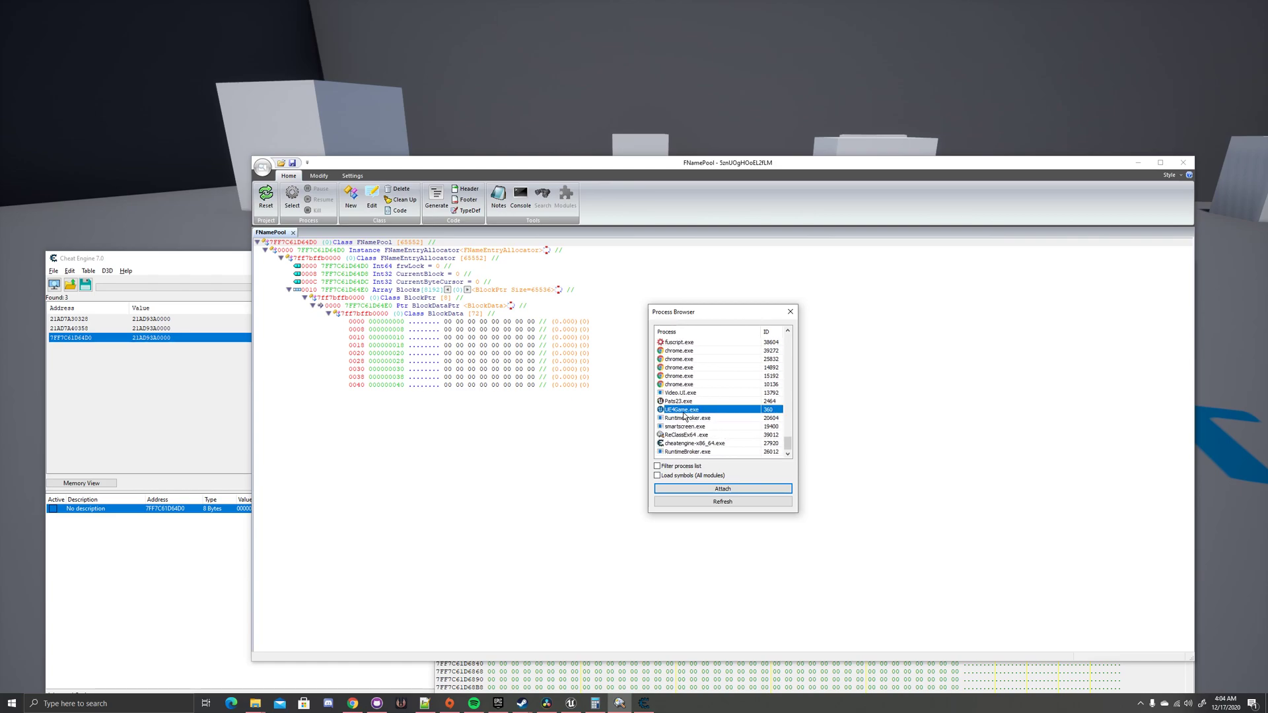
{"action": "double_click", "coordinate": [690, 412]}
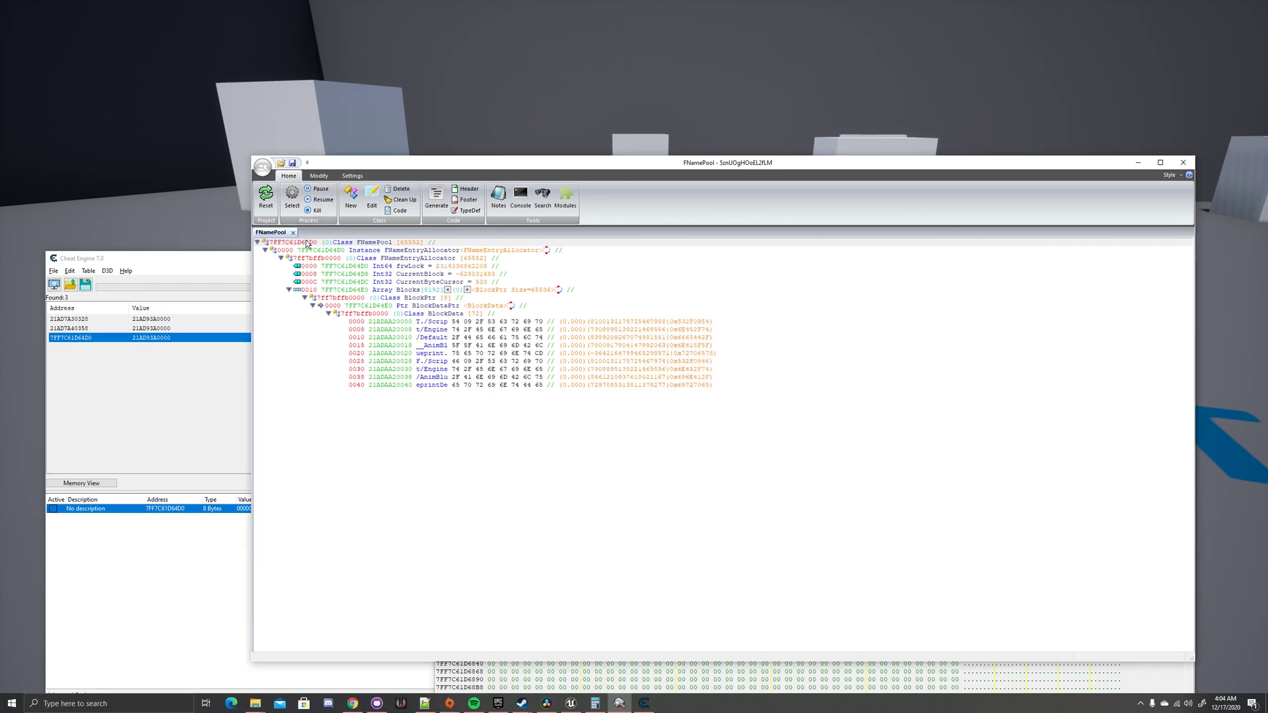
- Inspect the BlockData rows, which now show name strings
{"action": "left_click", "coordinate": [430, 322]}
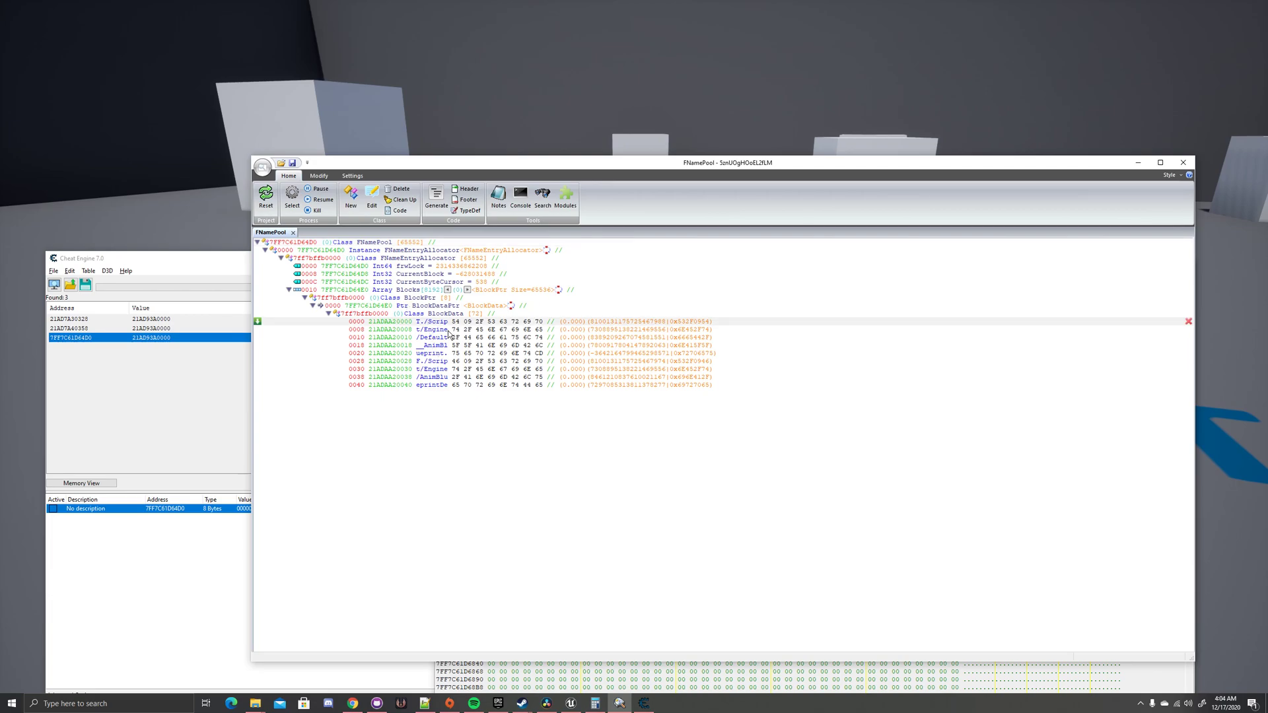
{"action": "left_click", "coordinate": [441, 386]}
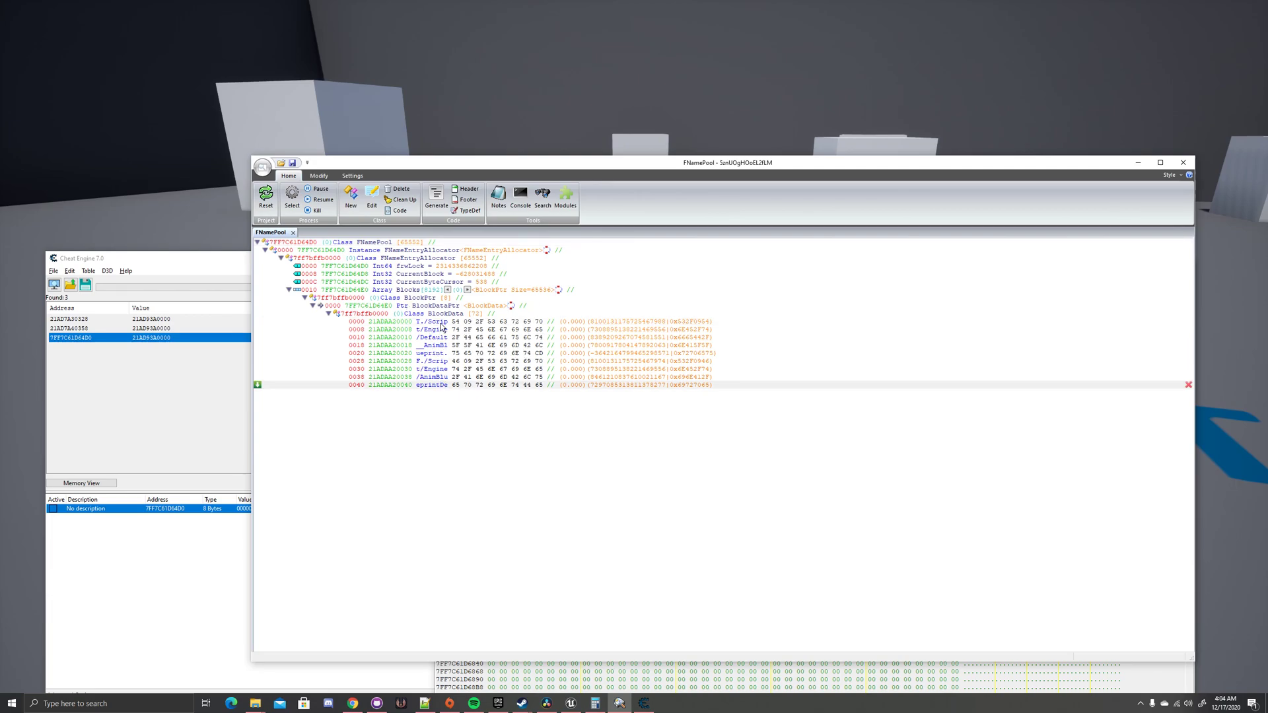
{"action": "left_click", "coordinate": [442, 323]}
{"action": "mouse_move", "coordinate": [449, 387]}
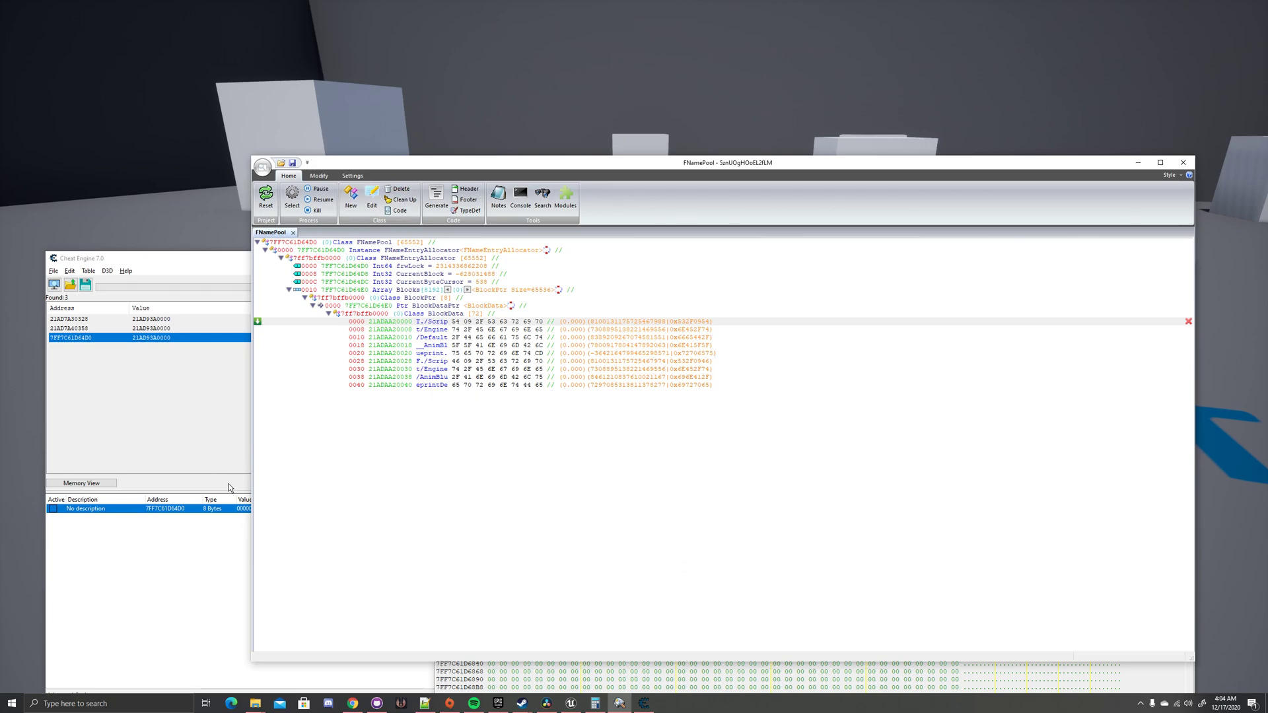
- Copy the FNamePool base address 7FF7C61D64D0 and minimise the Cheat Engine windows
{"action": "left_click", "coordinate": [305, 243]}
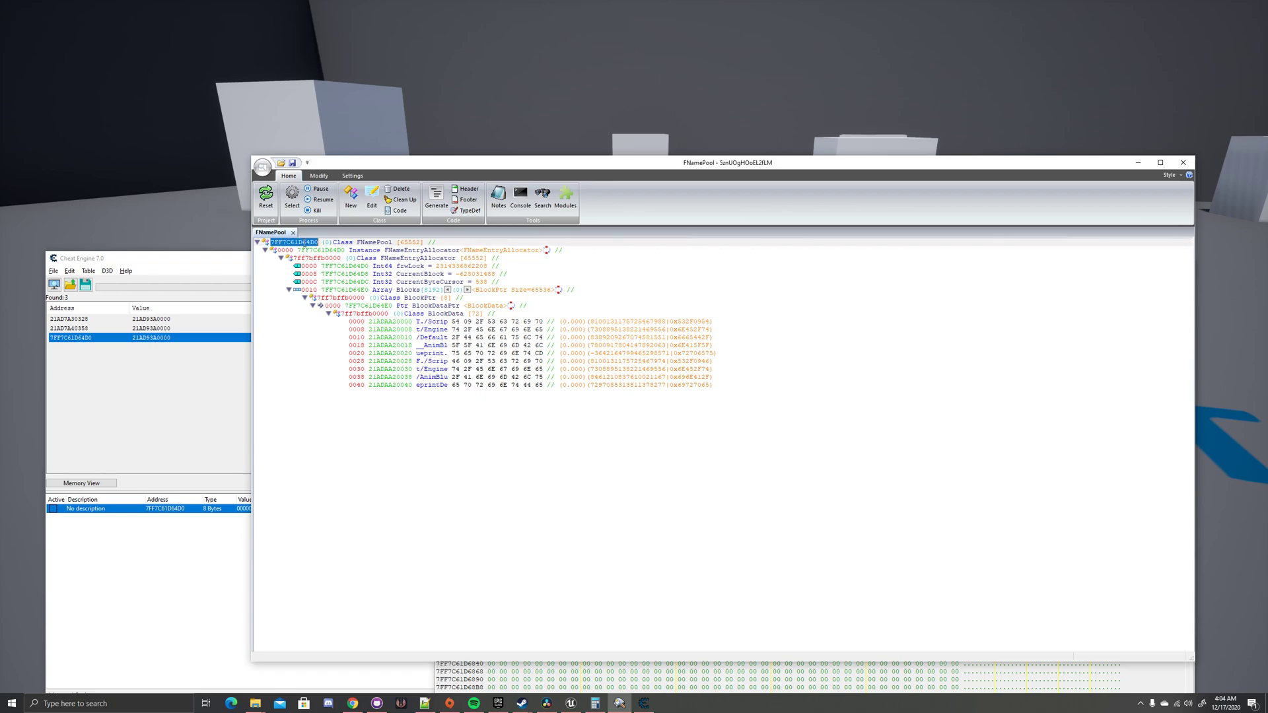
{"action": "right_click", "coordinate": [308, 243]}
{"action": "left_click", "coordinate": [269, 273]}
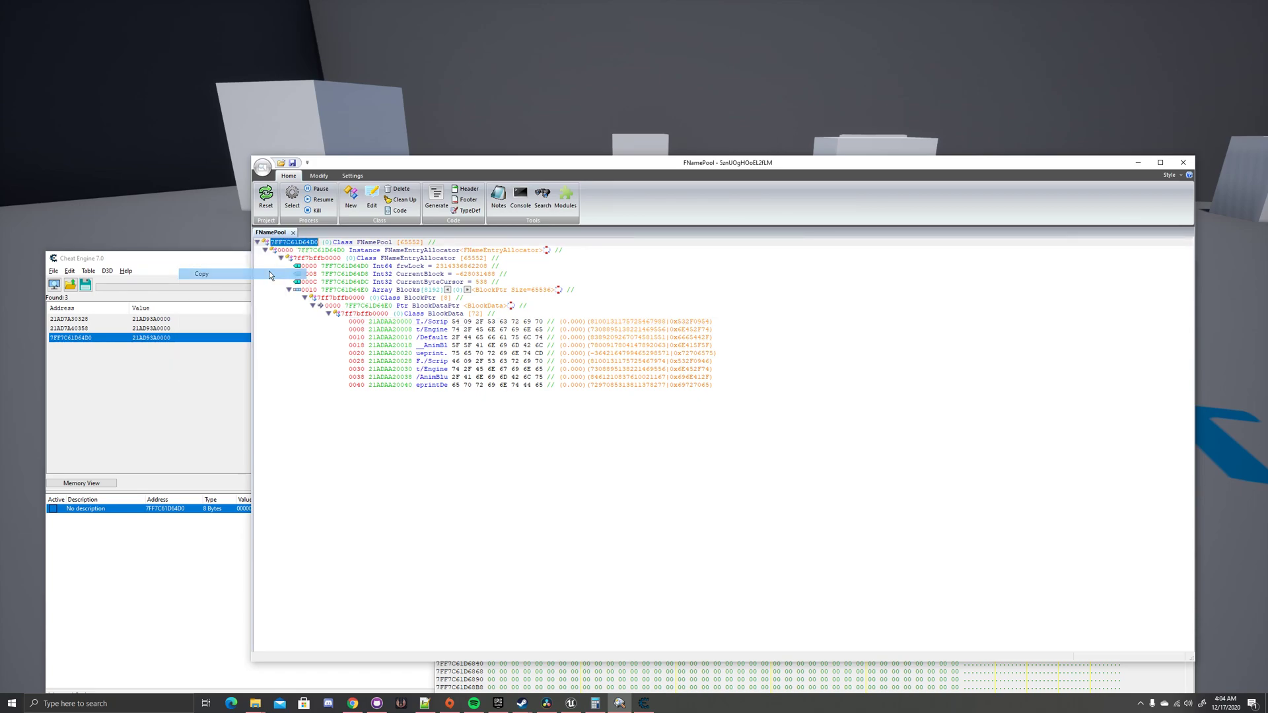
{"action": "left_click", "coordinate": [644, 703]}
{"action": "left_click", "coordinate": [644, 703]}
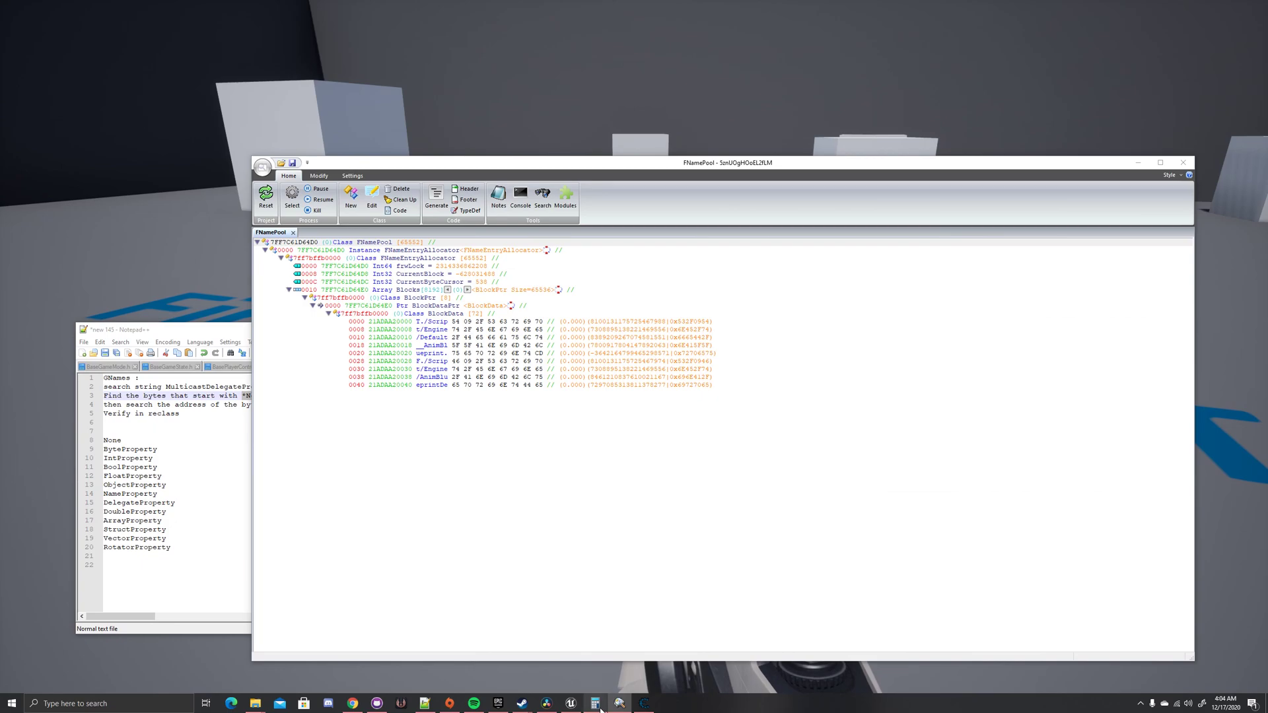
- Open Calculator, clear it, and switch to Programmer mode
{"action": "left_click", "coordinate": [595, 704]}
{"action": "left_click", "coordinate": [475, 397]}
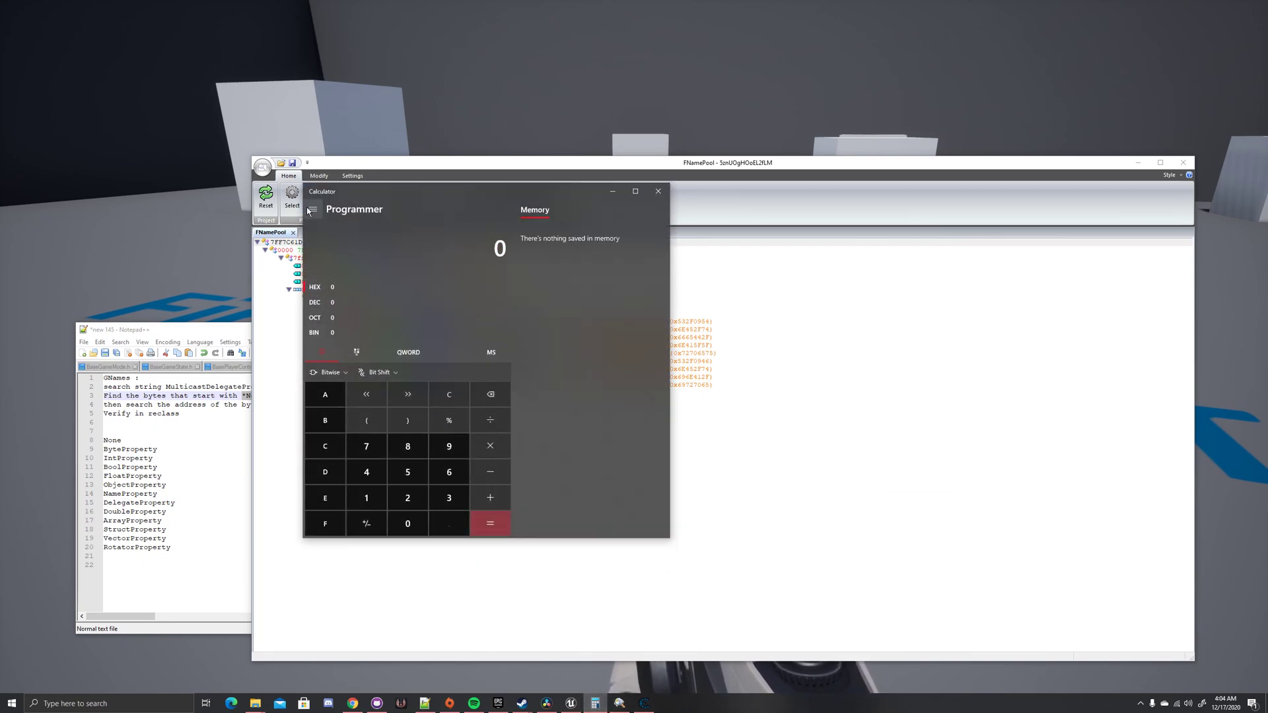
{"action": "left_click", "coordinate": [313, 209]}
{"action": "left_click", "coordinate": [341, 295]}
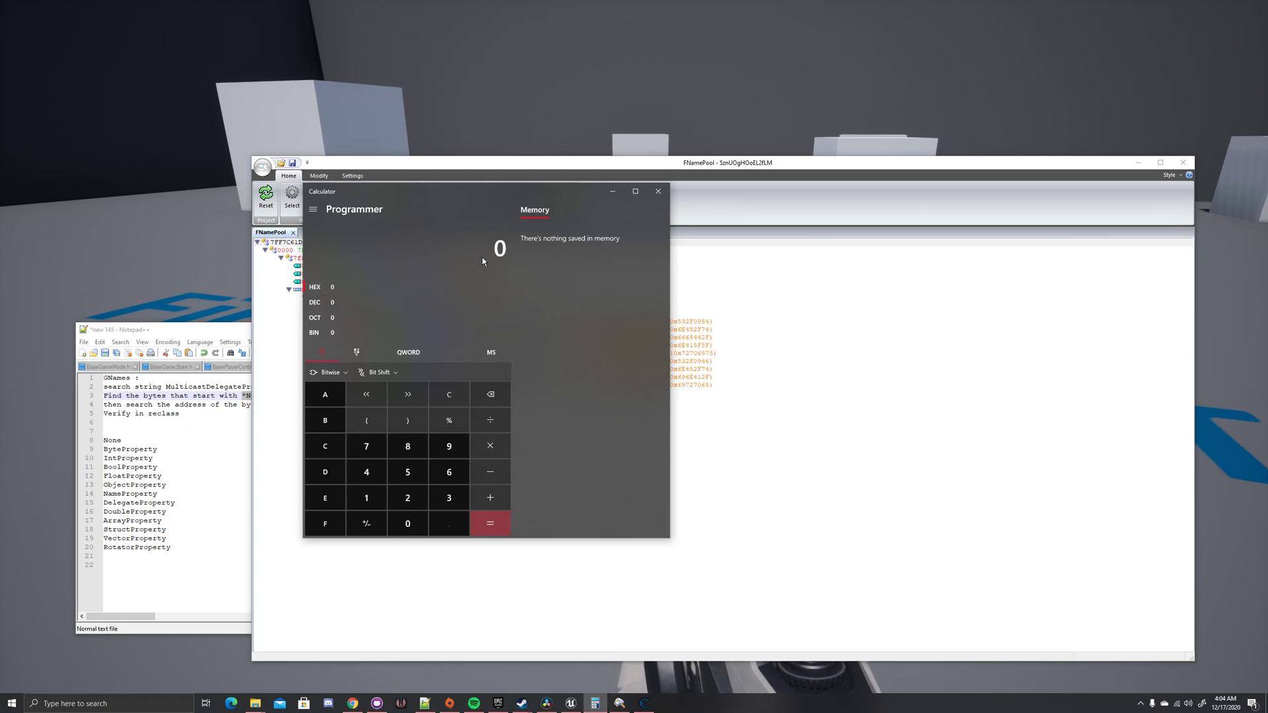
- Subtract hex 10 from 7FF7C61D64D0 and copy the result 7FF7C61D64C0
{"action": "key", "text": "ctrl+v"}
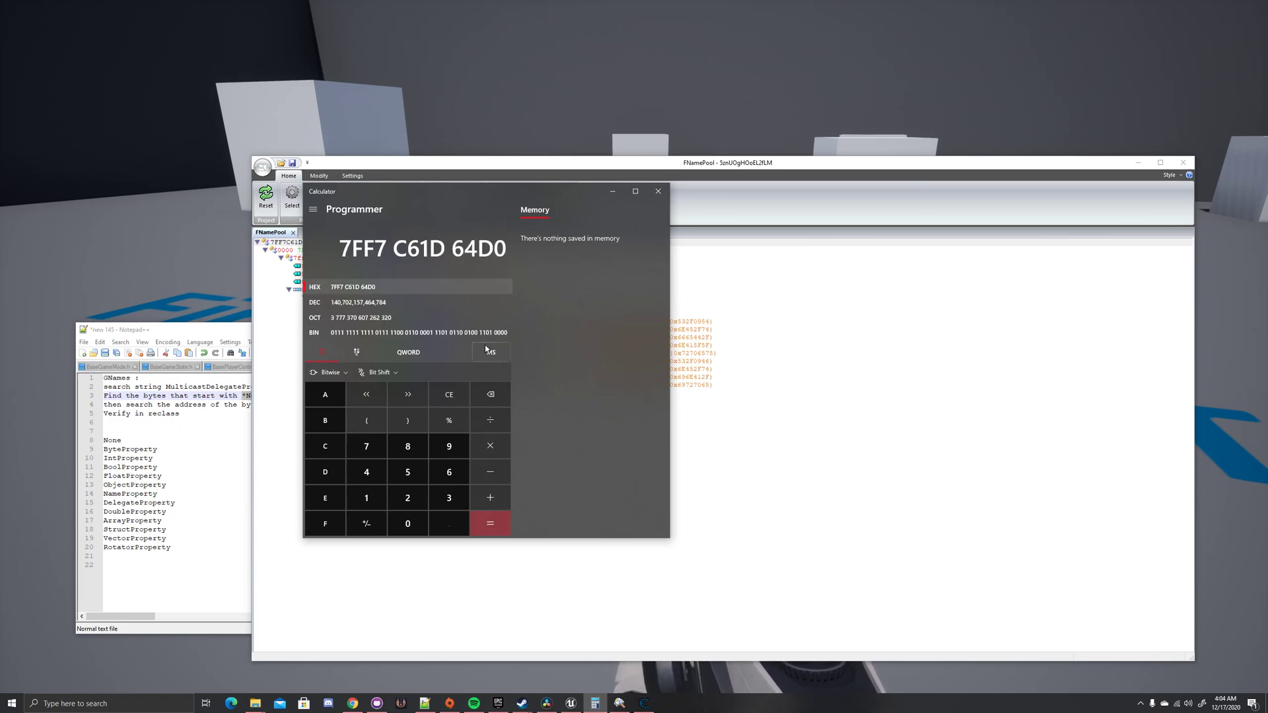
{"action": "left_click", "coordinate": [493, 473]}
{"action": "left_click", "coordinate": [366, 498]}
{"action": "left_click", "coordinate": [407, 523]}
{"action": "left_click", "coordinate": [490, 523]}
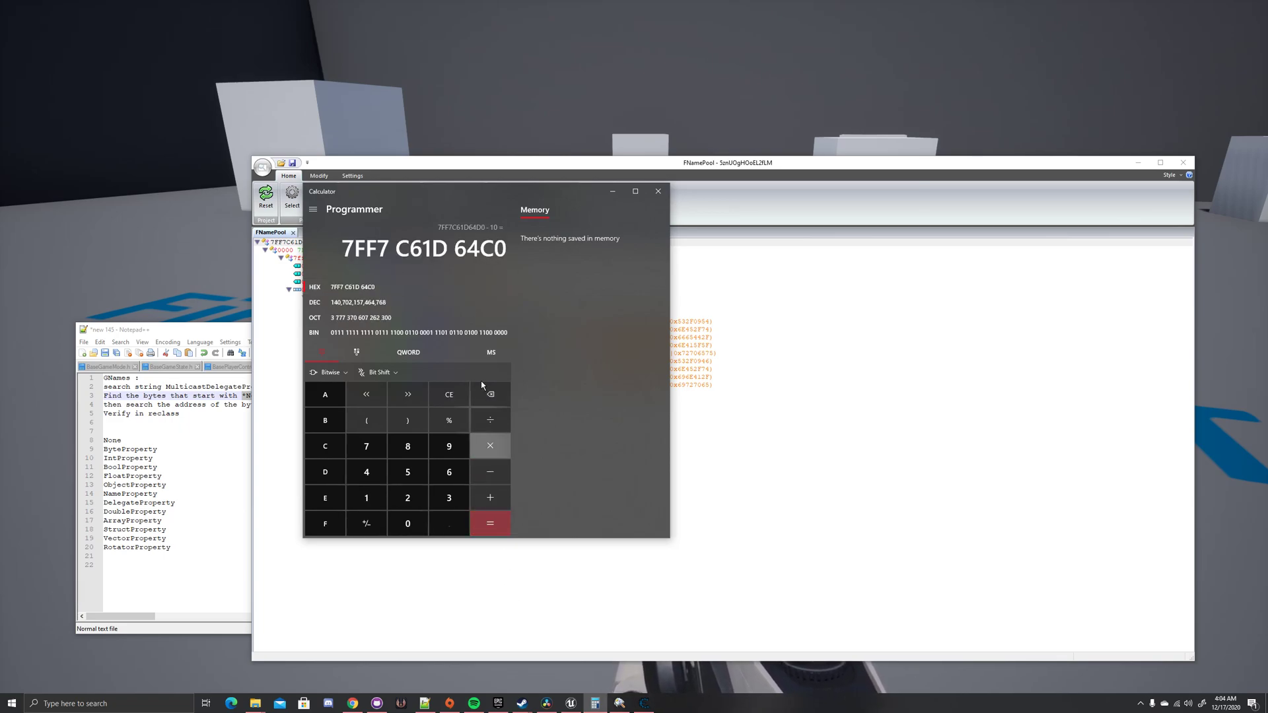
{"action": "left_click_drag", "start_coordinate": [342, 248], "coordinate": [494, 249]}
{"action": "right_click", "coordinate": [475, 247]}
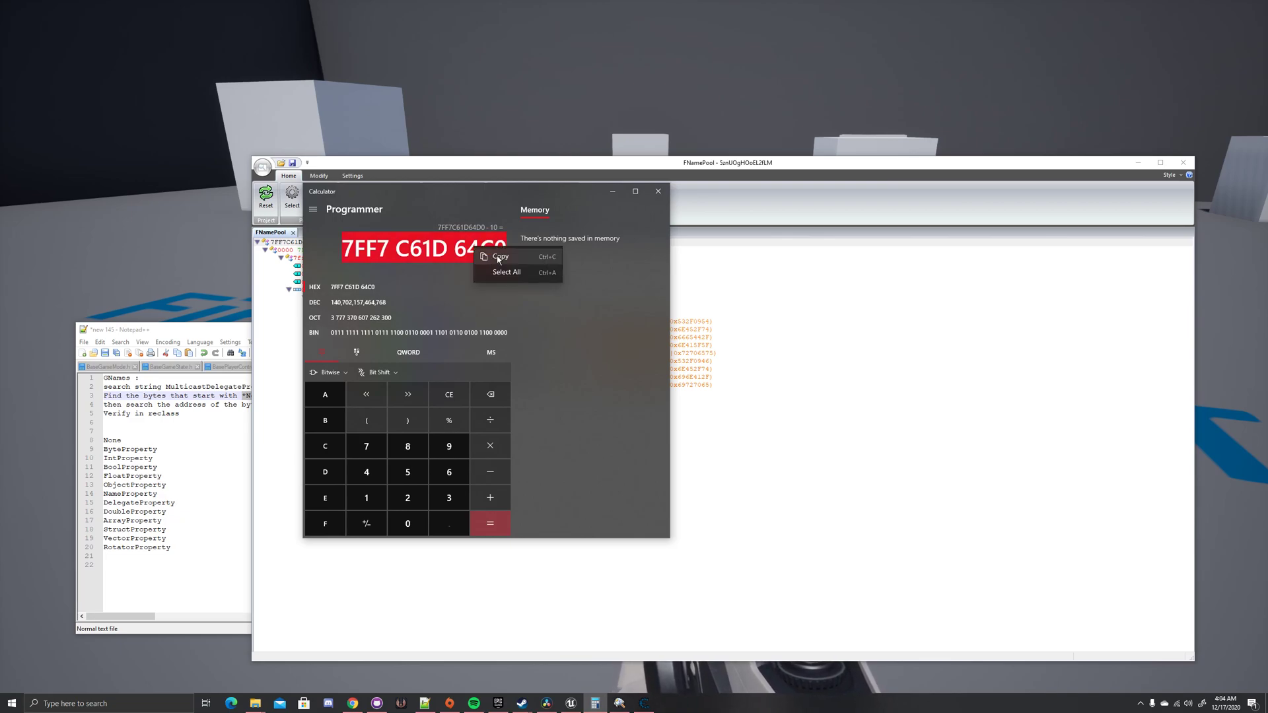
{"action": "left_click", "coordinate": [497, 259]}
{"action": "left_click", "coordinate": [295, 234]}
- Change the FNamePool base address to 7FF7C61D64C0 so BlockData shows names like None and ByteProperty
{"action": "left_click", "coordinate": [287, 243]}
{"action": "key", "text": "ctrl+v"}
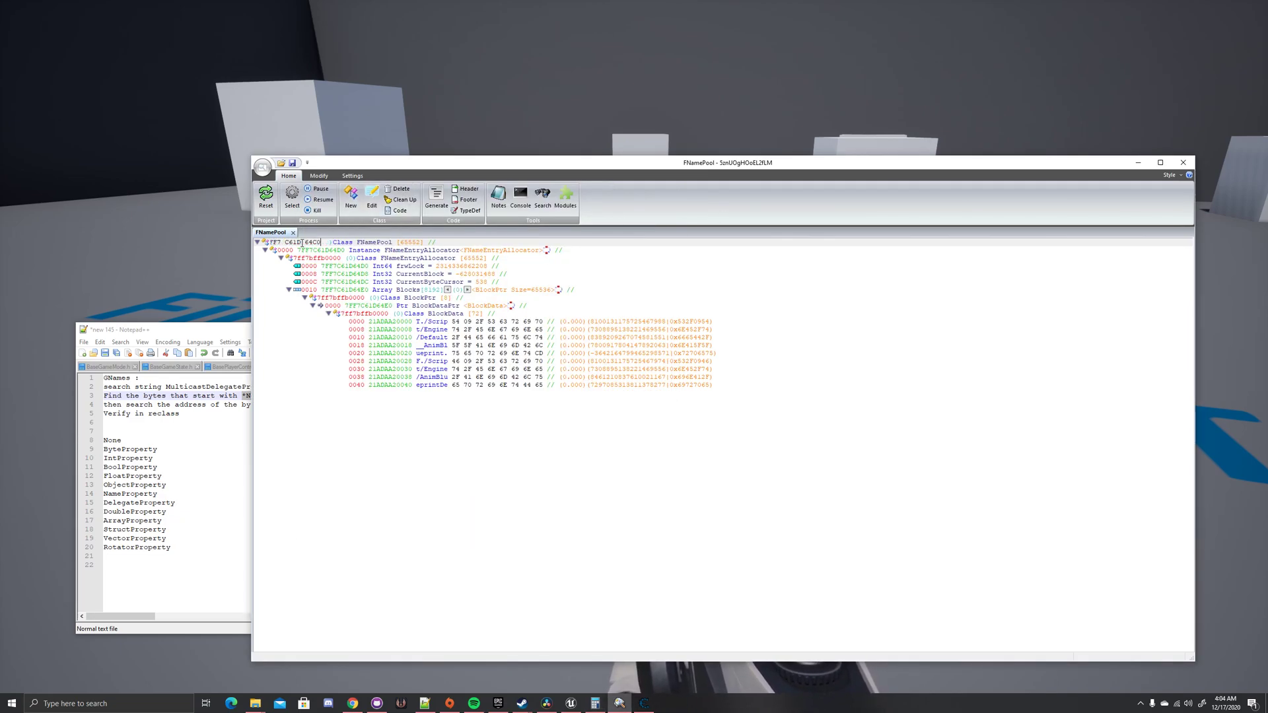
{"action": "key", "text": "BackSpace"}
{"action": "key", "text": "Return"}
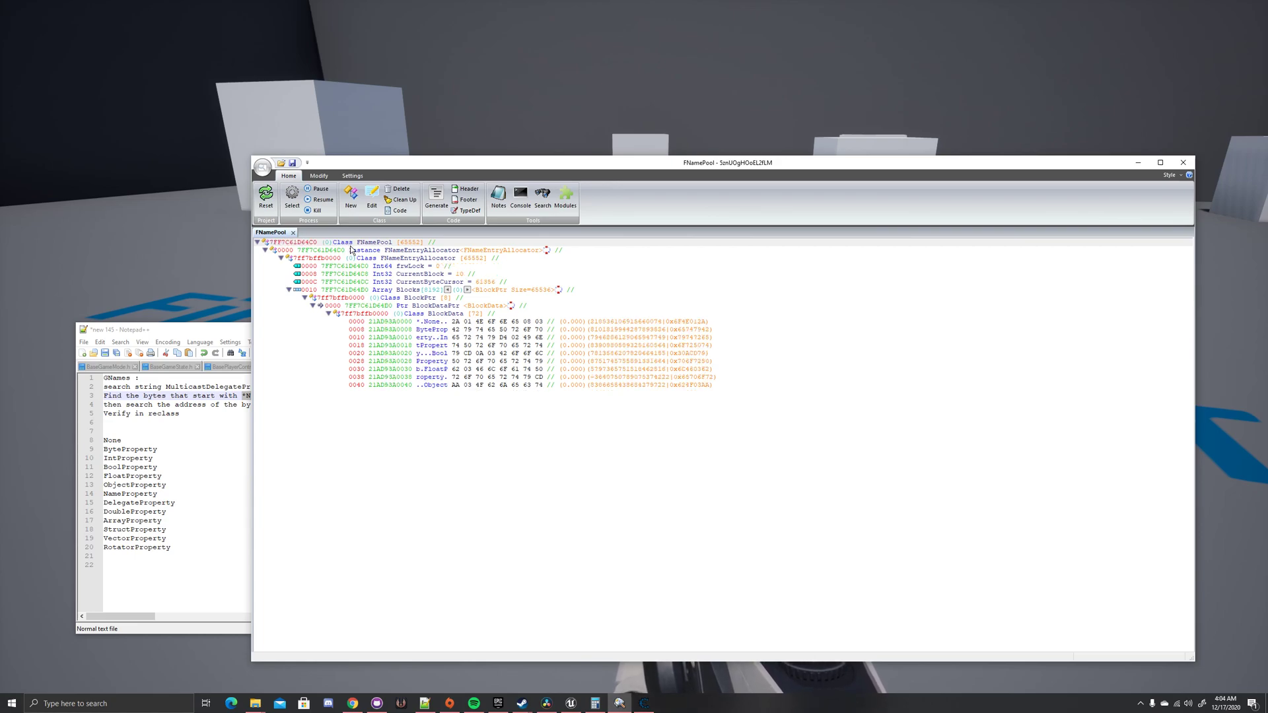
- Extend BlockData by 64 bytes to reveal names through ArrayProperty
{"action": "left_click", "coordinate": [455, 323]}
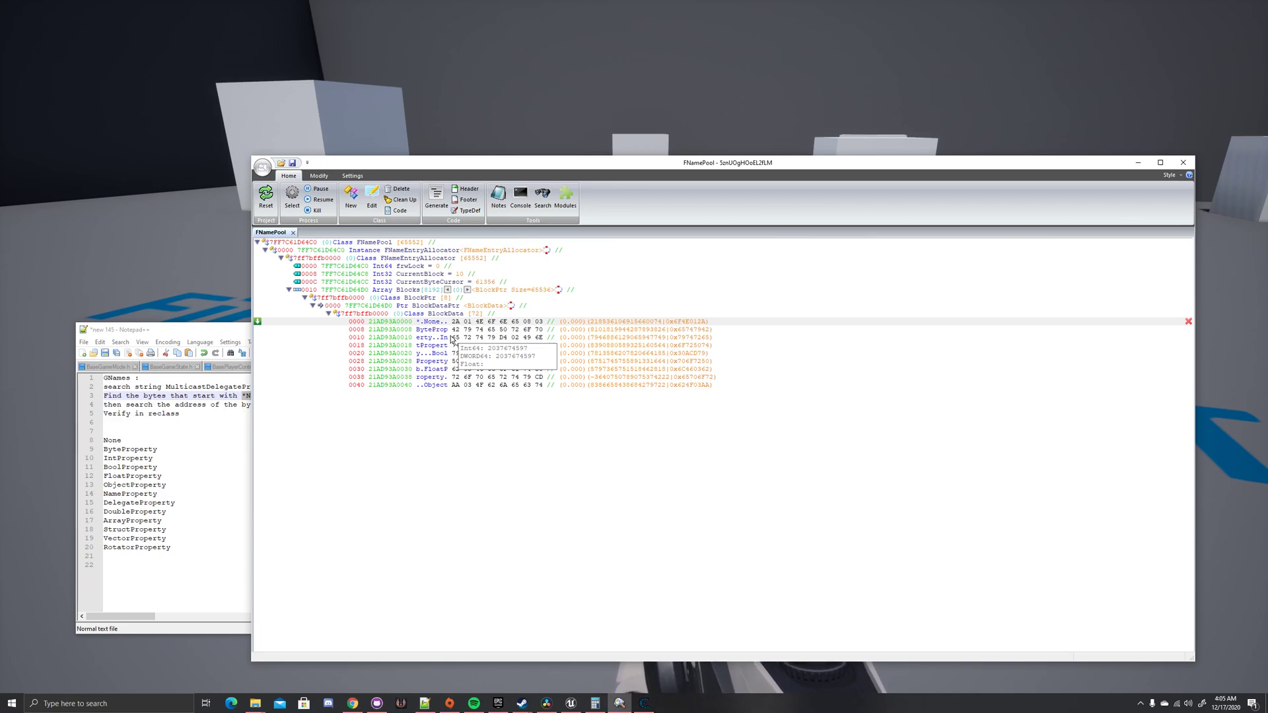
{"action": "right_click", "coordinate": [458, 386]}
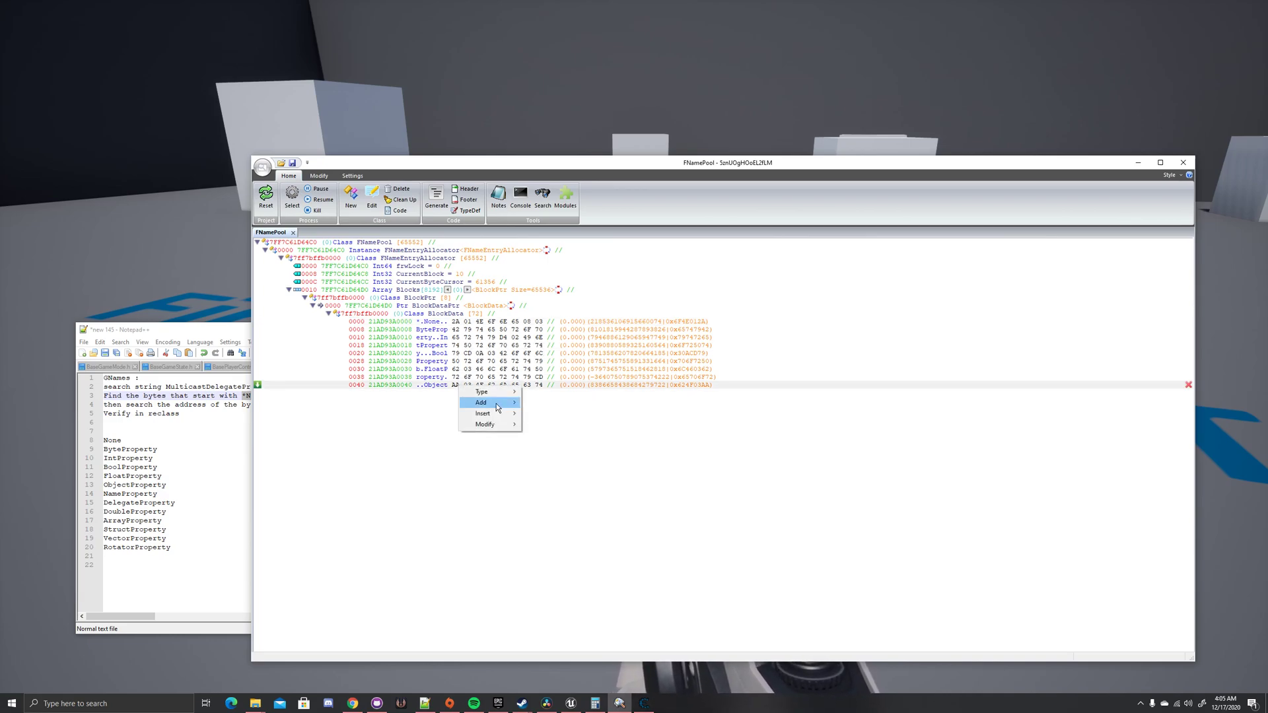
{"action": "mouse_move", "coordinate": [498, 408]}
{"action": "left_click", "coordinate": [551, 429]}
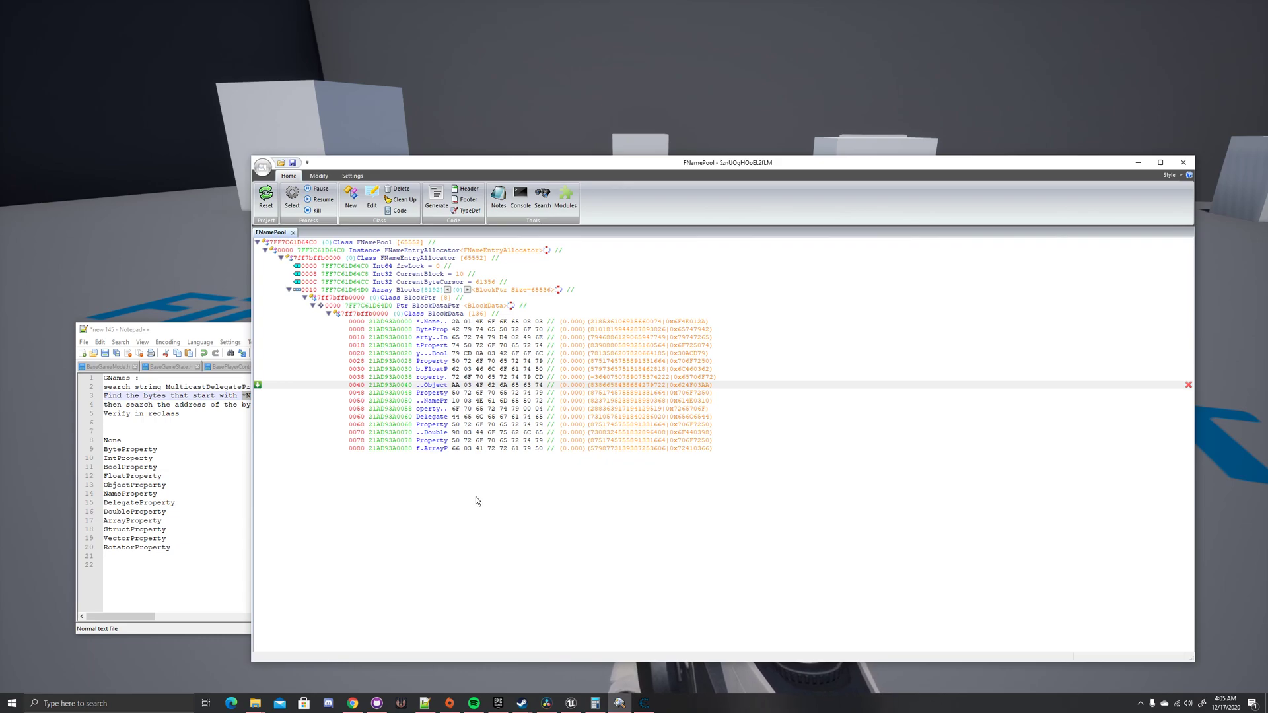